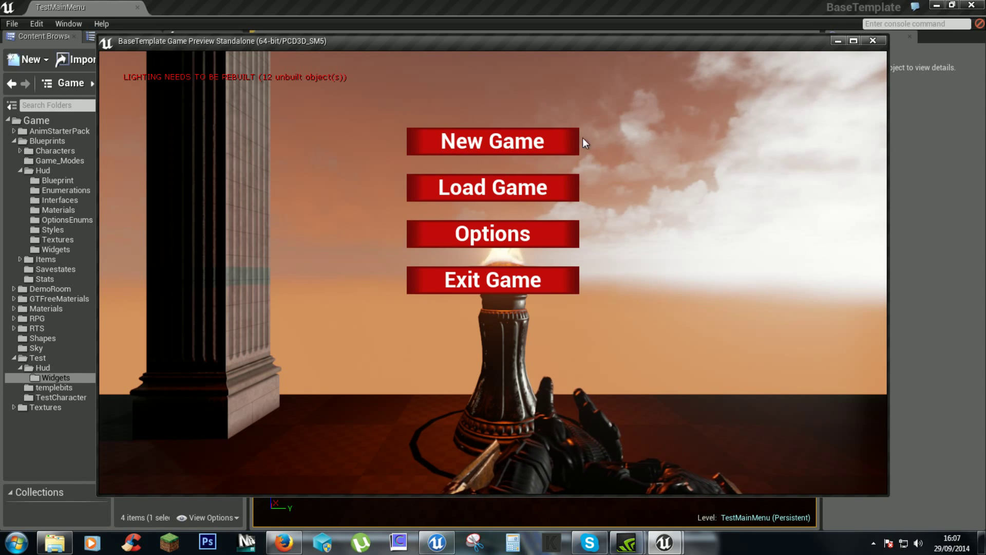
# Step: Try New Game in the main menu preview, then use Exit Game to close the preview
pyautogui.click(418, 144)
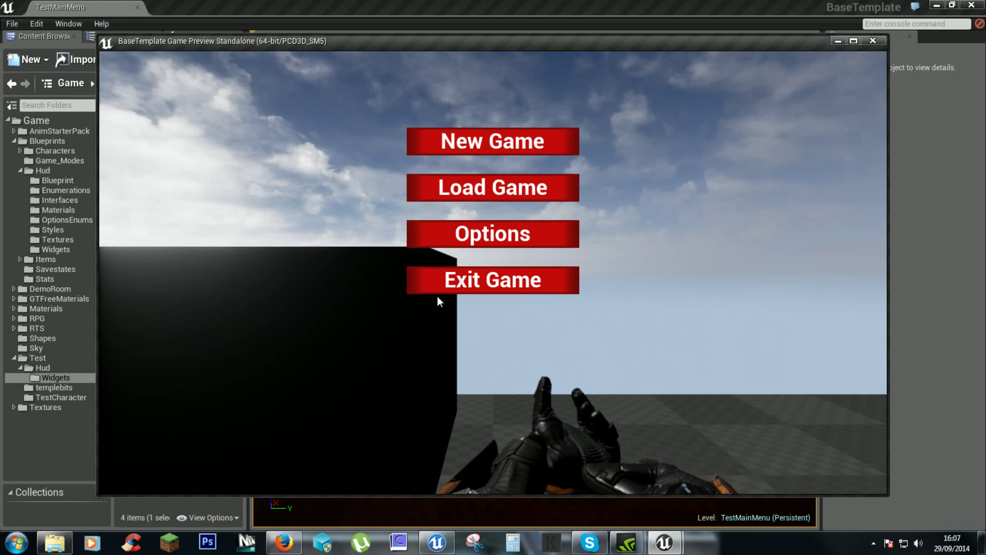
pyautogui.click(421, 286)
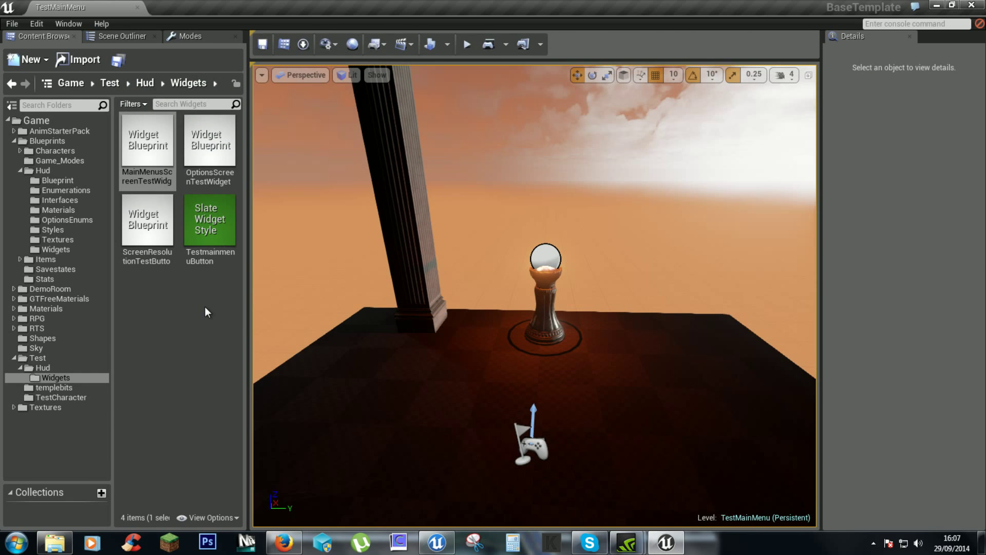
# Step: Open TestHud, set ScreentType's default value to Gamescreen, and compile the blueprint
pyautogui.click(79, 359)
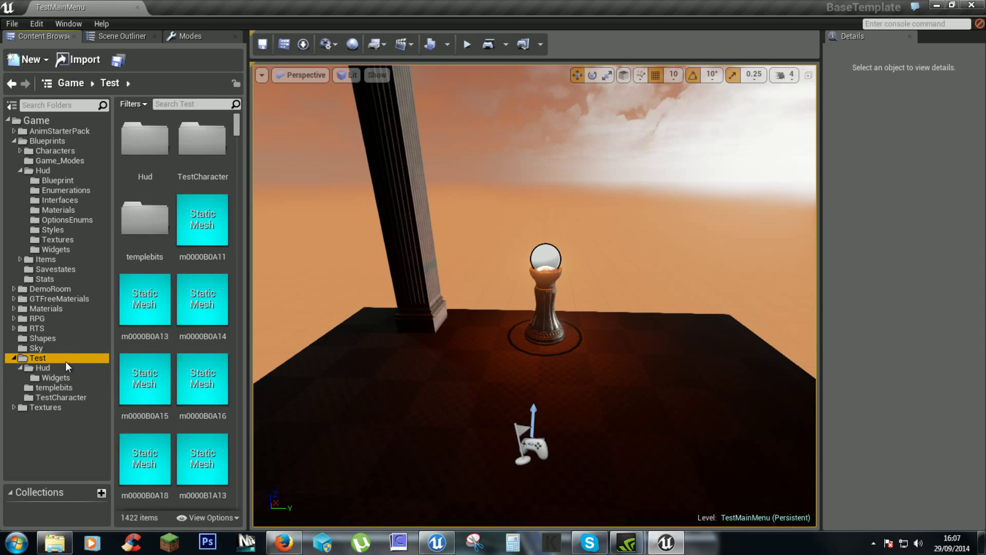
pyautogui.doubleClick(145, 220)
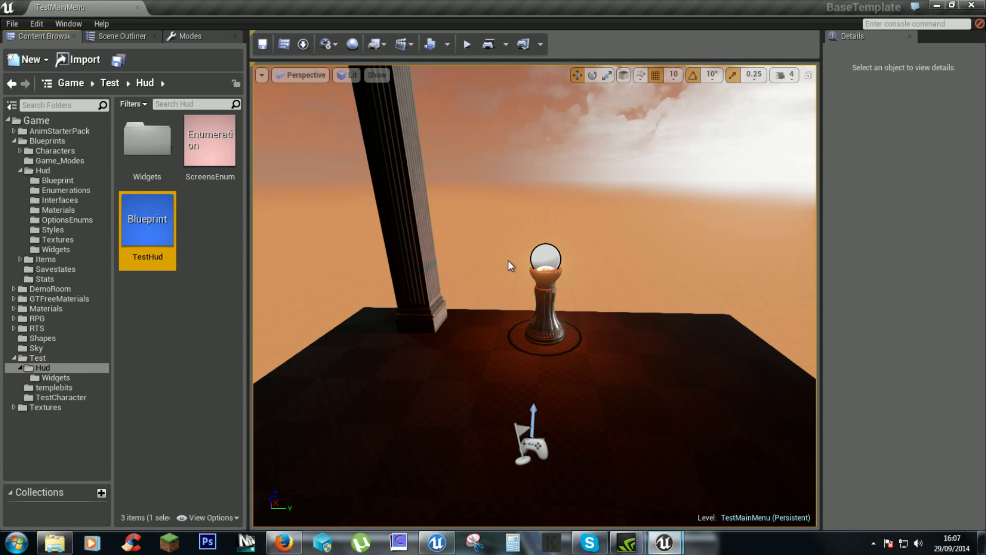
pyautogui.scroll(2, 427, 276)
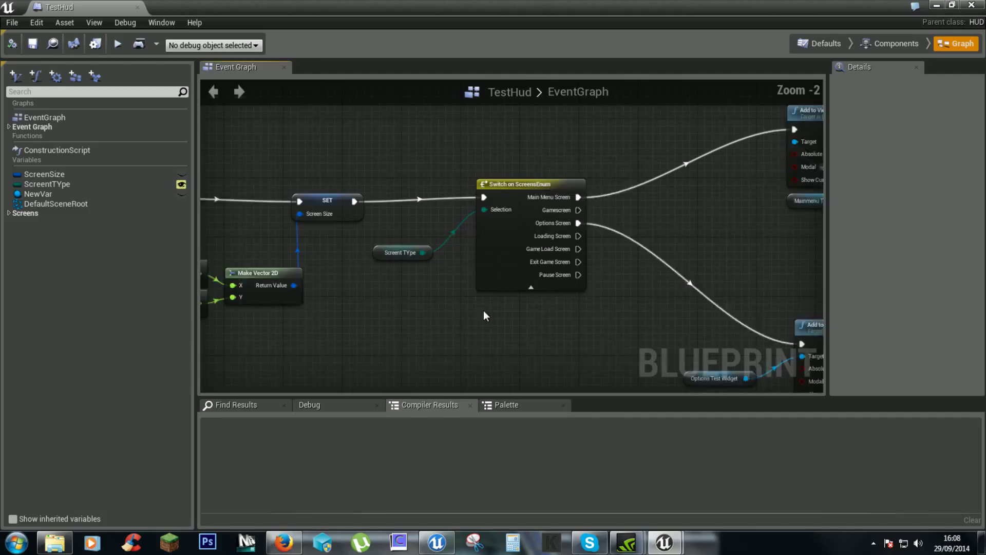
pyautogui.scroll(1, 483, 310)
pyautogui.click(364, 250)
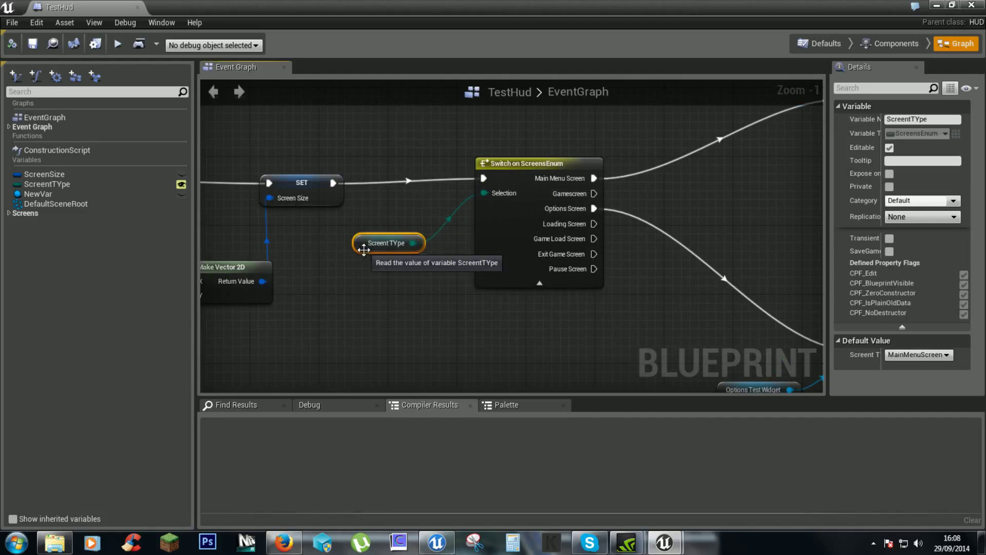
pyautogui.click(922, 355)
pyautogui.click(932, 375)
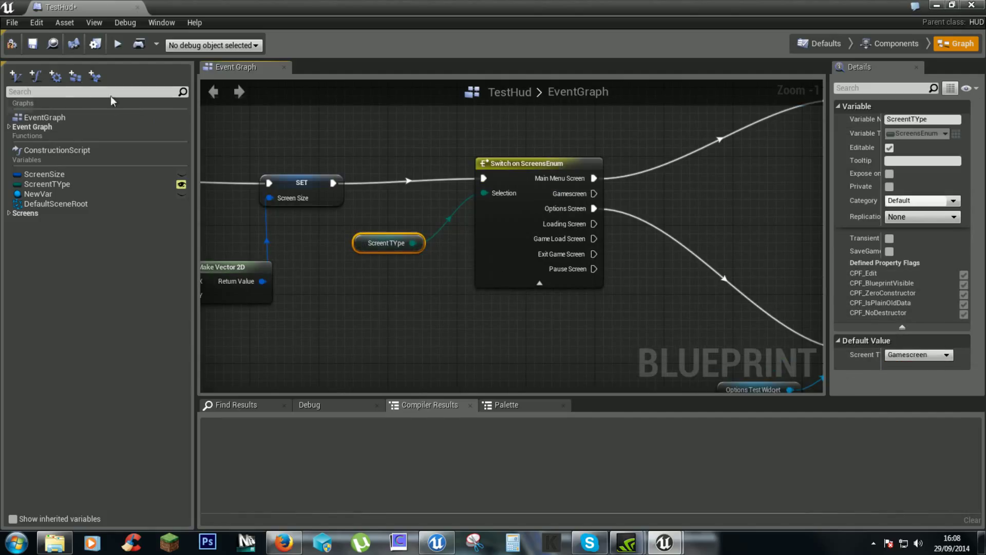
pyautogui.moveTo(436, 165); pyautogui.dragTo(429, 233, button='right')
pyautogui.click(12, 44)
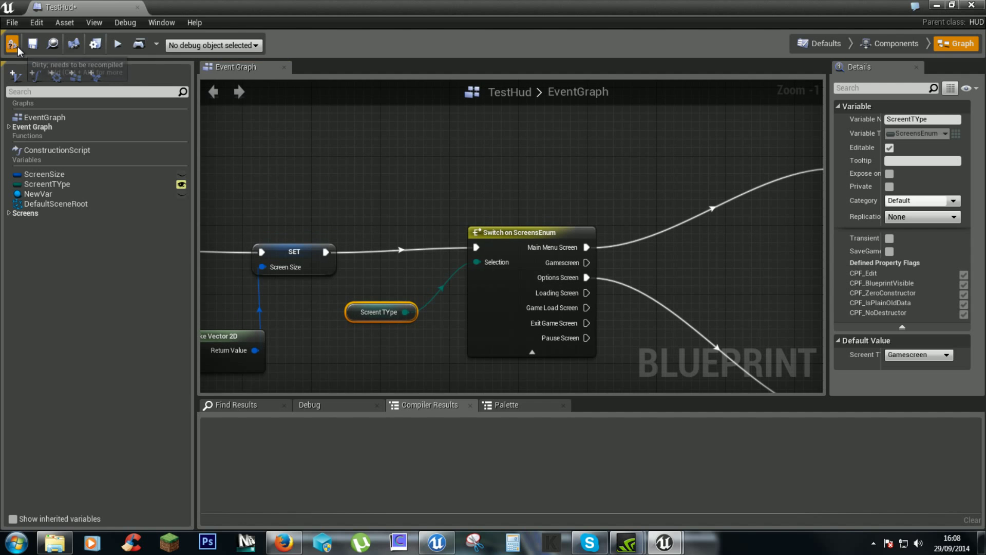
# Step: Play a standalone test of the game, close it with Esc, and minimize the blueprint editor
pyautogui.moveTo(305, 154); pyautogui.dragTo(202, 78, button='right')
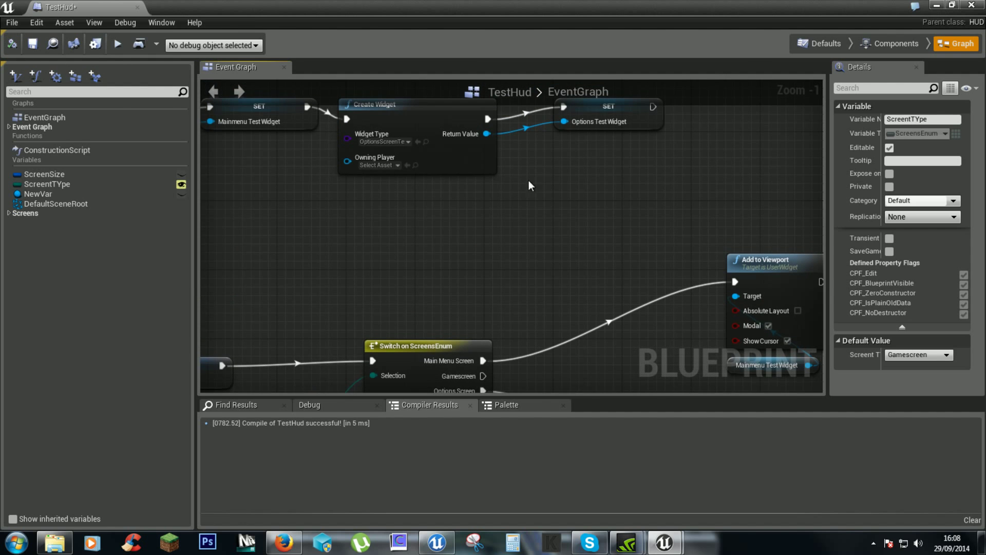
pyautogui.click(144, 44)
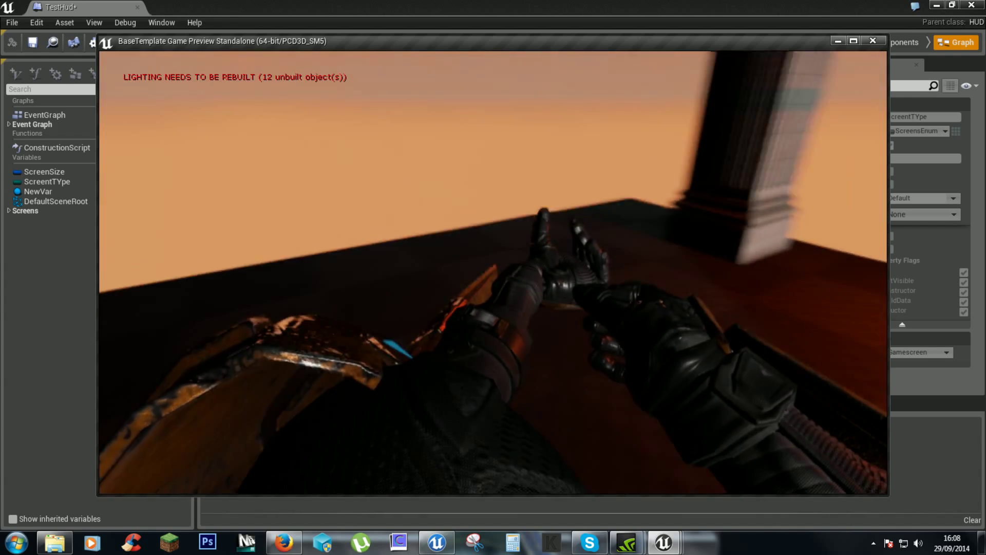
pyautogui.press('Escape')
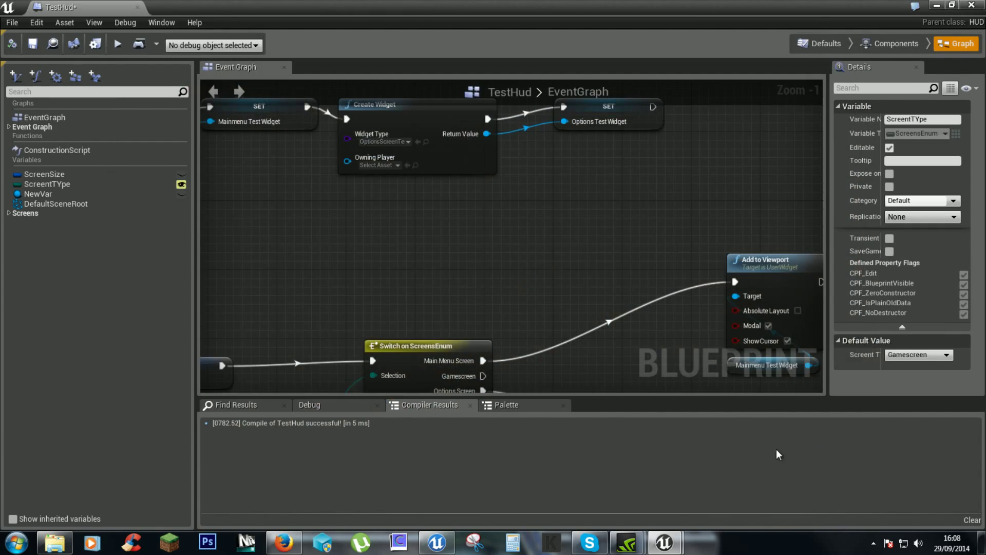
pyautogui.moveTo(559, 242); pyautogui.dragTo(527, 318, button='right')
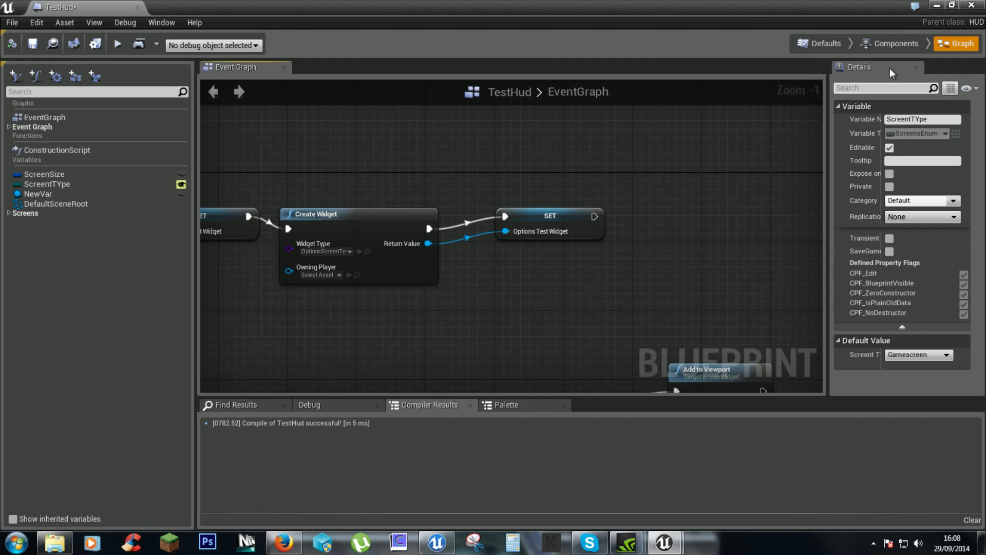
pyautogui.click(939, 9)
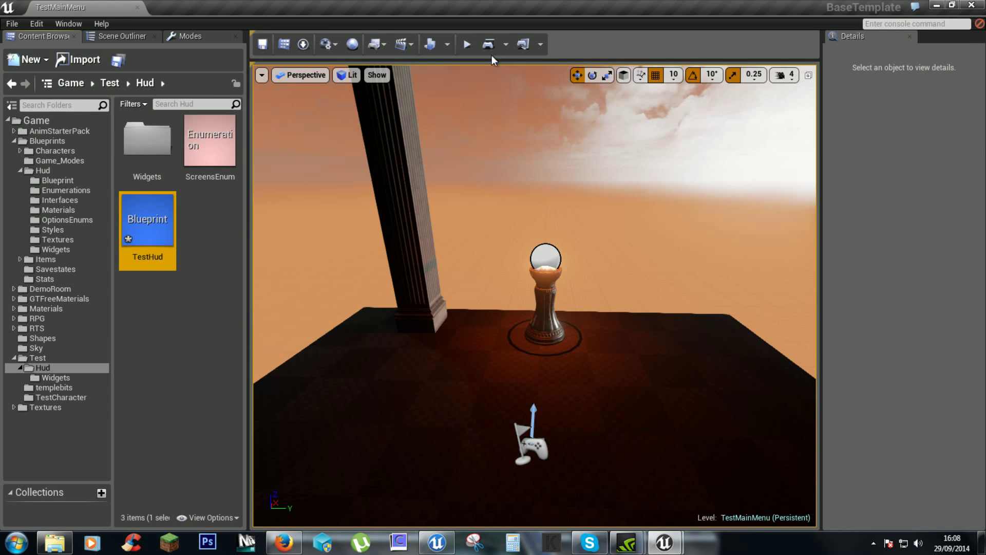
# Step: Open the level blueprint and add an Event Begin Play node
pyautogui.click(384, 48)
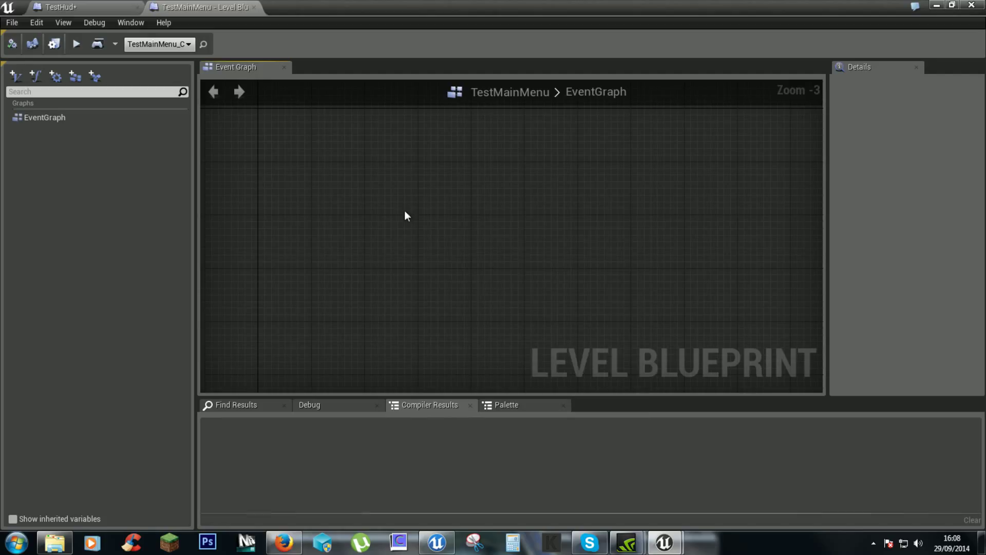
pyautogui.rightClick(396, 212)
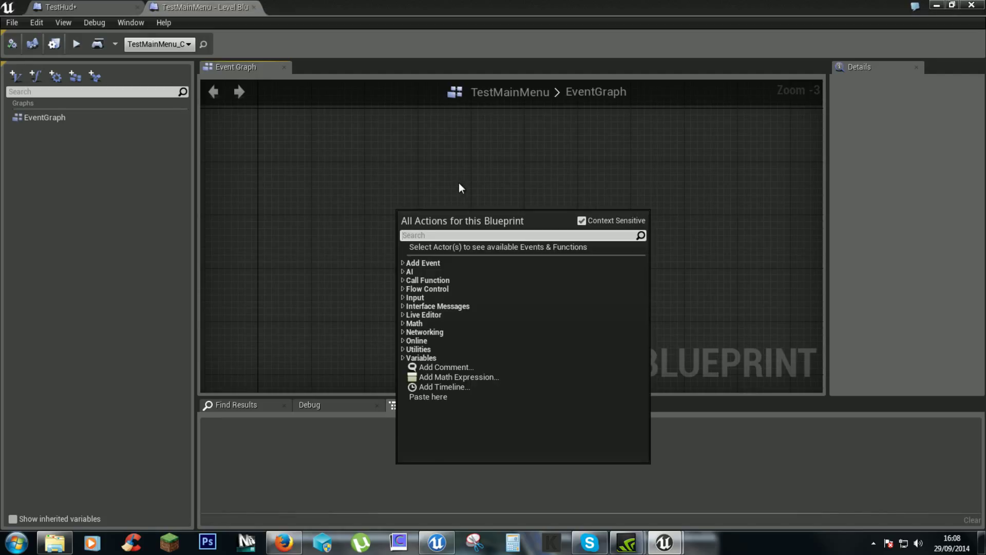
pyautogui.write('ev')
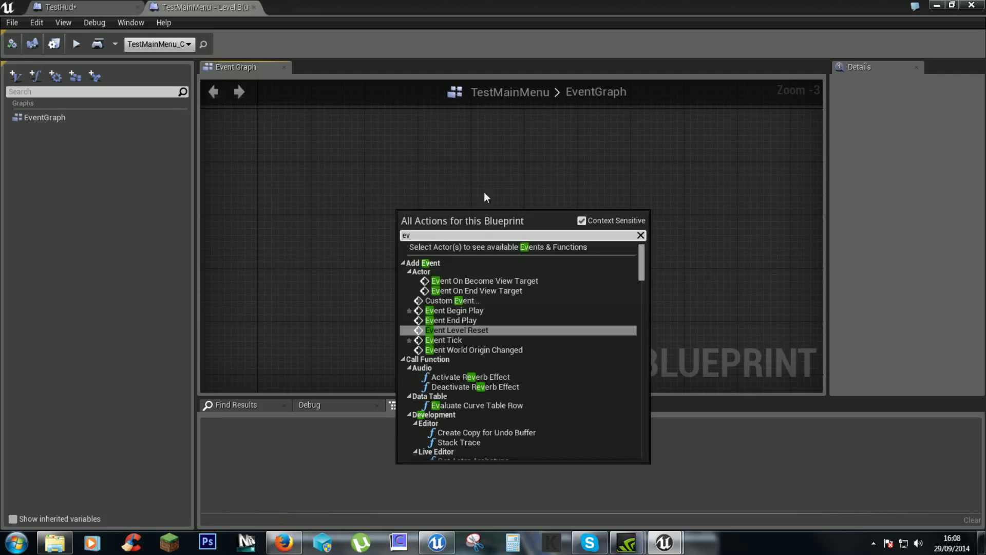
pyautogui.click(515, 311)
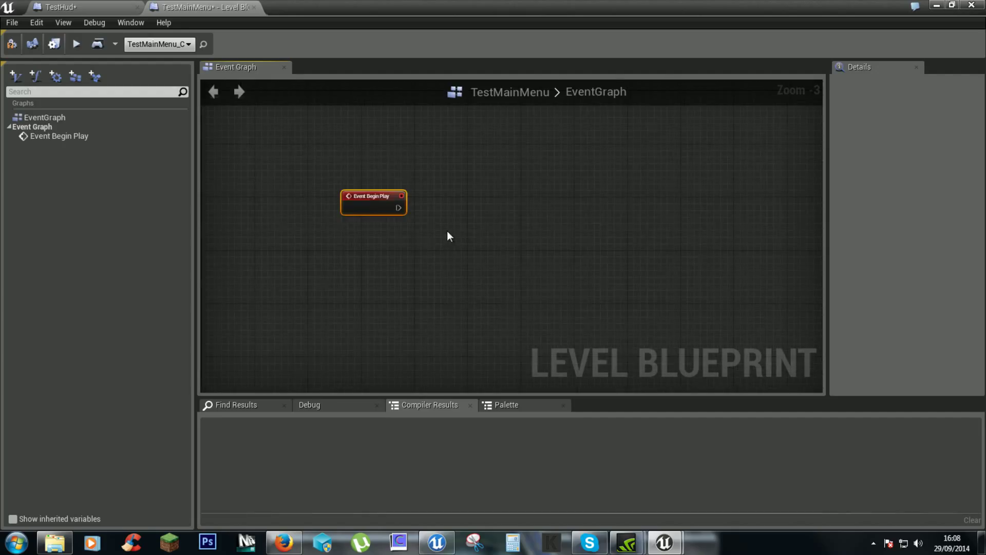
pyautogui.scroll(3, 447, 232)
# Step: Add Get Player Controller feeding a Get HUD node, then search for cast actions
pyautogui.rightClick(421, 289)
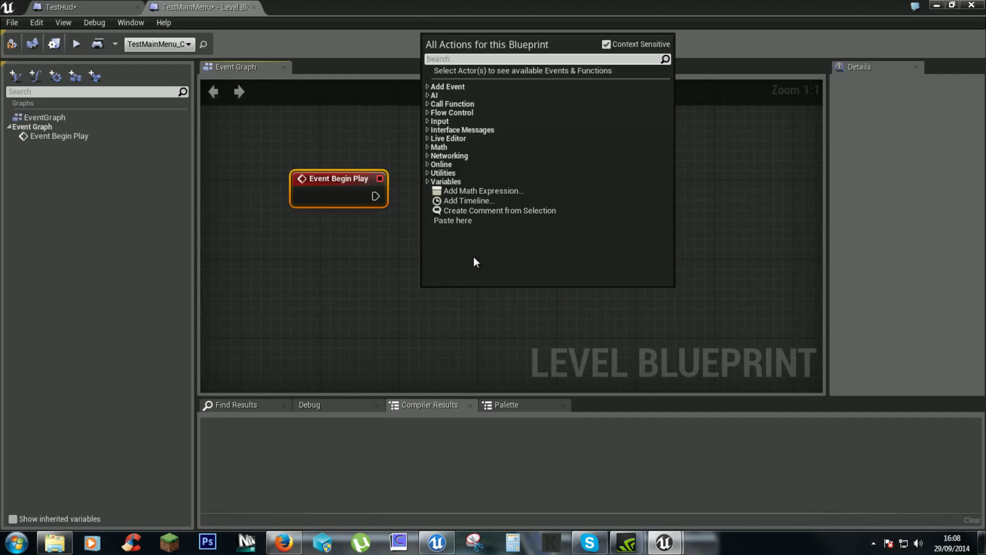
pyautogui.write('player')
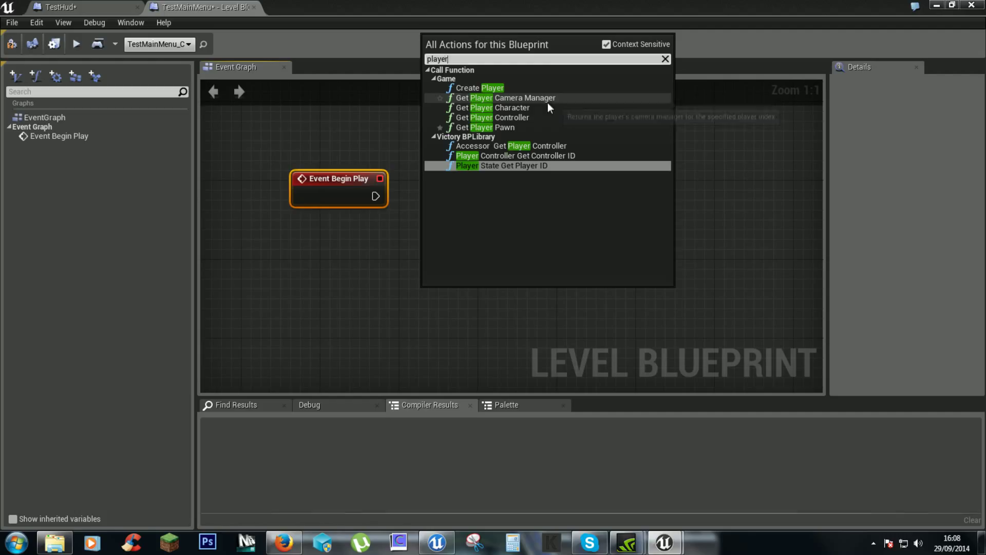
pyautogui.click(538, 118)
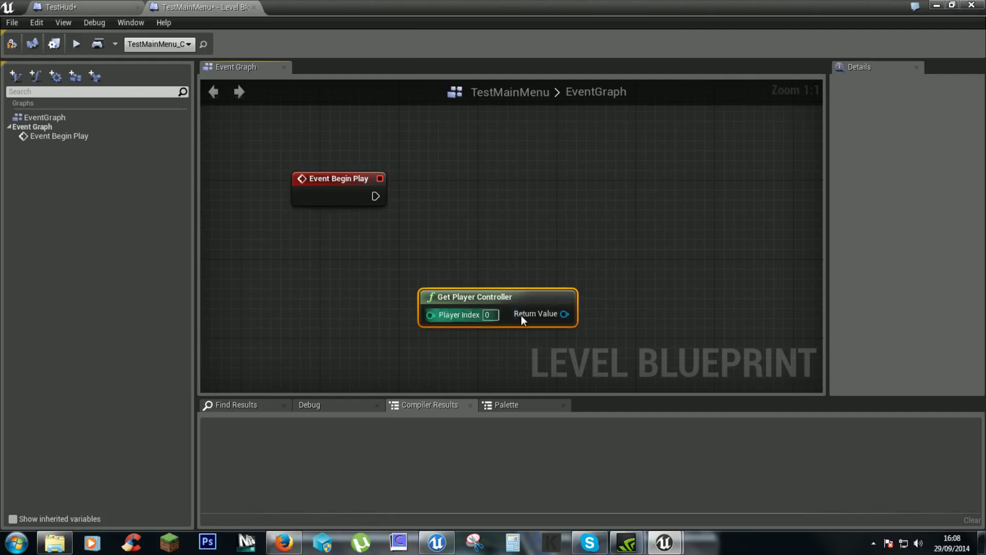
pyautogui.moveTo(564, 314); pyautogui.dragTo(578, 207)
pyautogui.write('get')
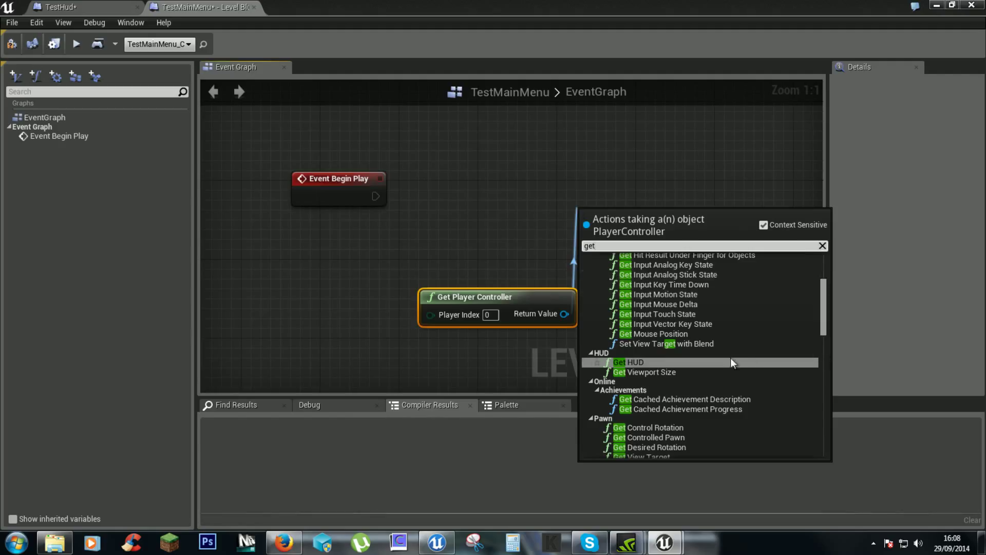
pyautogui.click(730, 363)
pyautogui.moveTo(622, 212)
pyautogui.mouseDown()
pyautogui.moveTo(507, 238)
pyautogui.moveTo(487, 263)
pyautogui.moveTo(587, 199)
pyautogui.mouseUp()
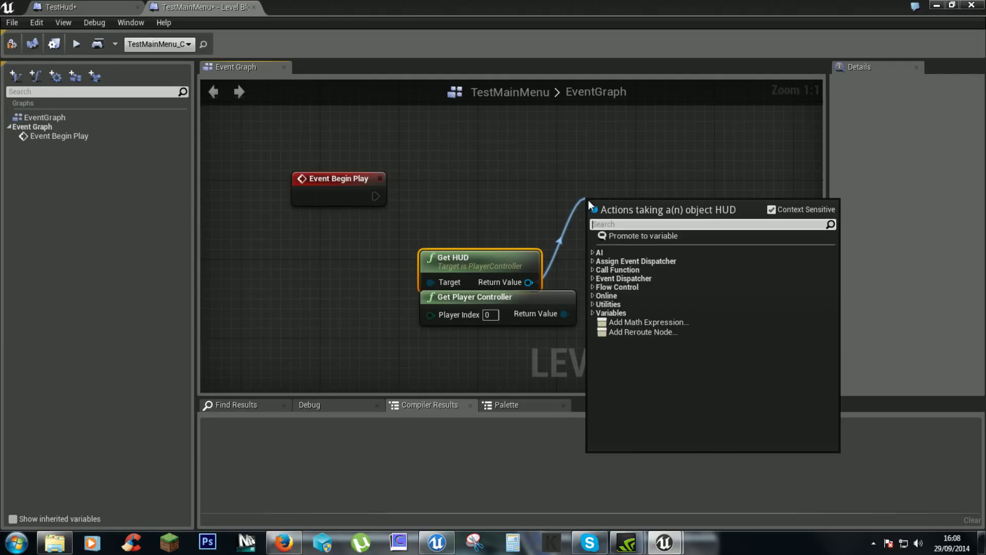
pyautogui.write('cast')
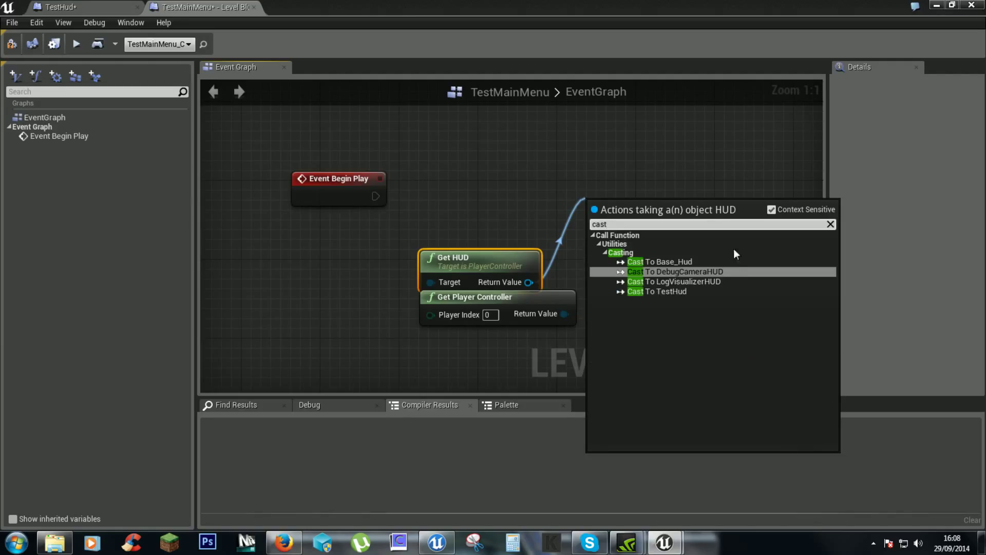
# Step: Add a Cast To TestHud node from Get HUD and wire Event Begin Play into it
pyautogui.click(699, 291)
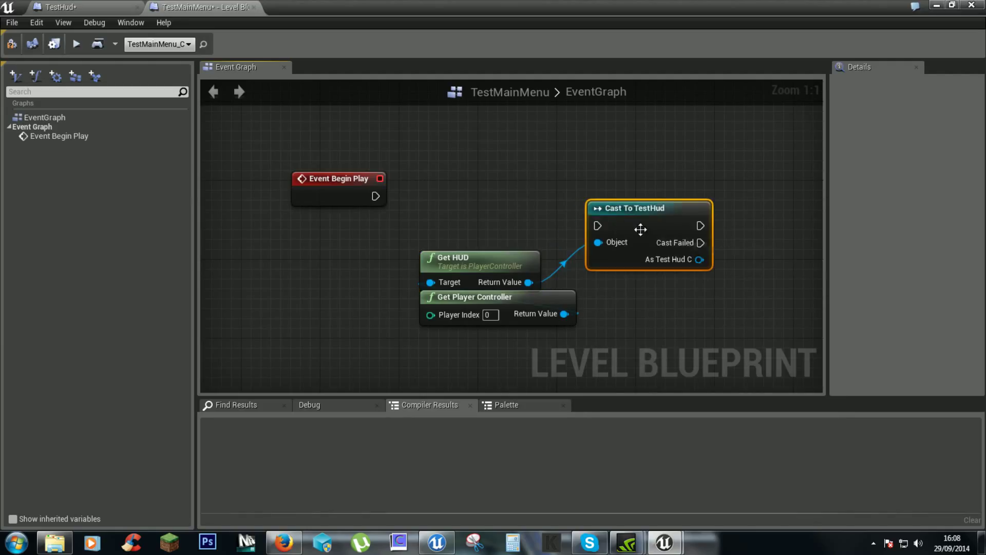
pyautogui.moveTo(641, 229); pyautogui.dragTo(611, 199)
pyautogui.moveTo(376, 196); pyautogui.dragTo(571, 197)
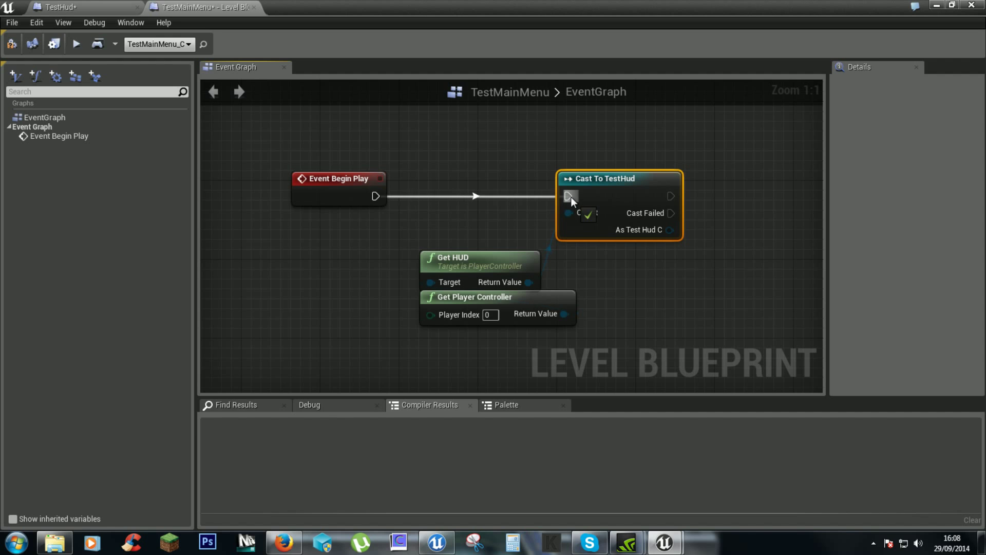
pyautogui.moveTo(667, 243); pyautogui.dragTo(427, 206, button='right')
# Step: Add a Set Screent TYpe node from the cast result, placed after the cast
pyautogui.moveTo(429, 193); pyautogui.dragTo(587, 195)
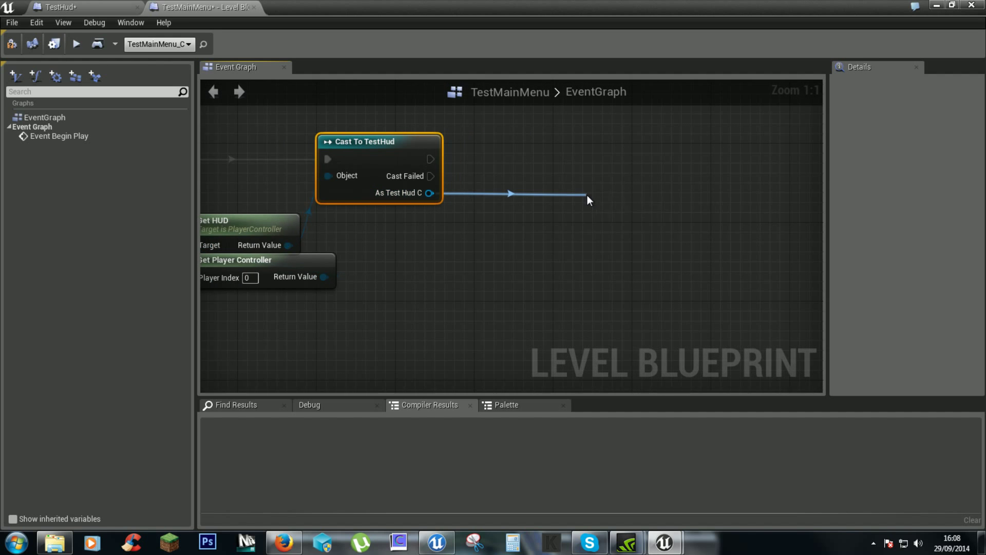
pyautogui.write('set ')
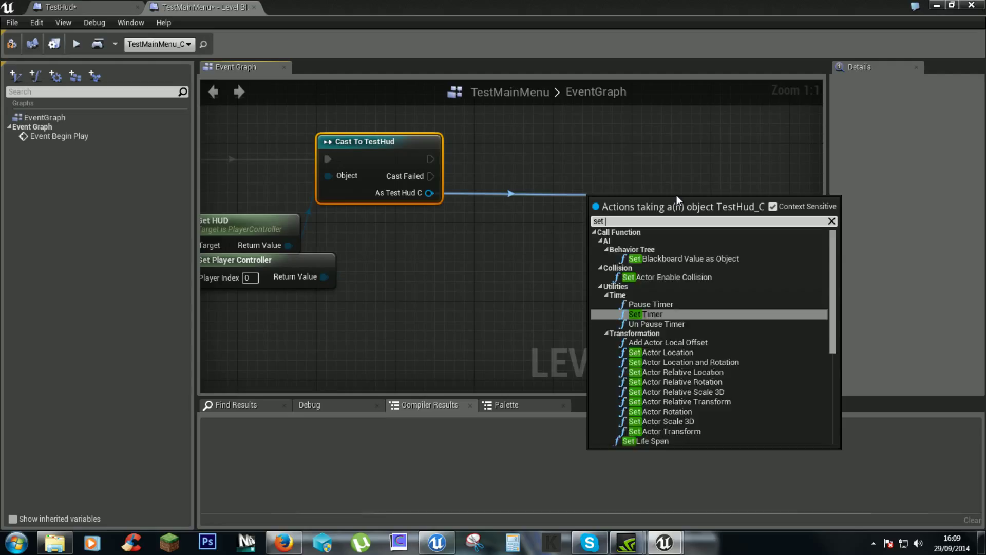
pyautogui.write('the')
pyautogui.press('BackSpace')
pyautogui.press('BackSpace')
pyautogui.press('BackSpace')
pyautogui.moveTo(831, 240); pyautogui.dragTo(819, 366)
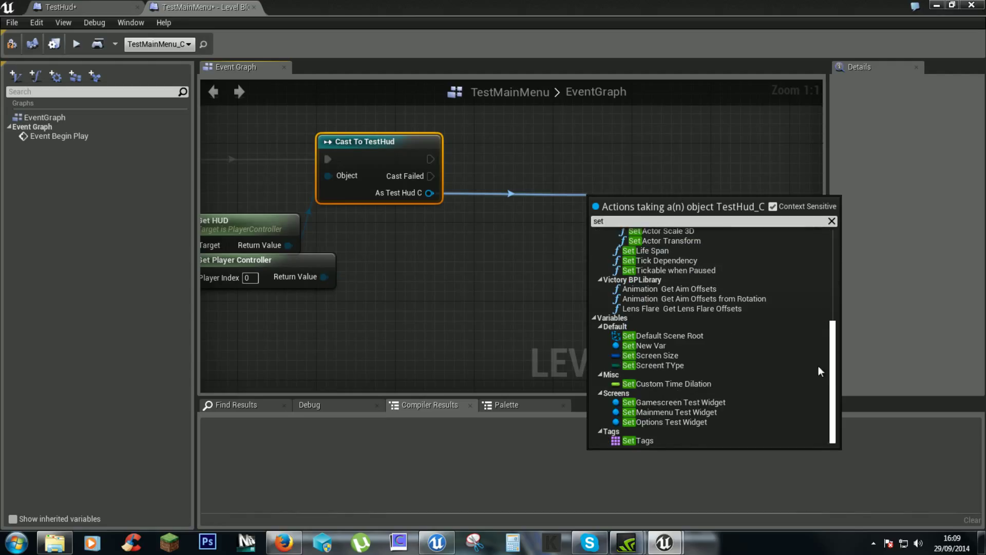
pyautogui.click(703, 365)
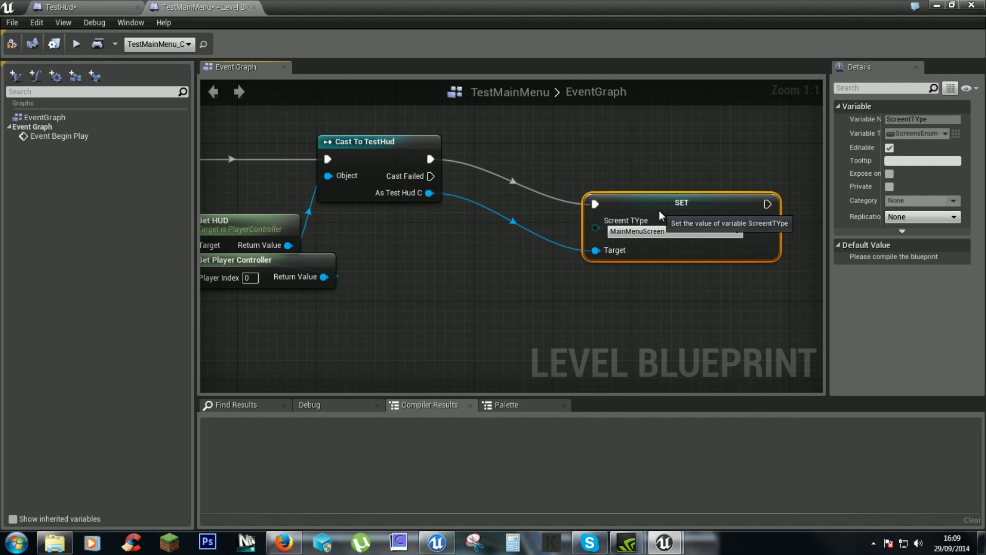
pyautogui.moveTo(658, 211); pyautogui.dragTo(544, 150)
pyautogui.moveTo(544, 150); pyautogui.dragTo(478, 197, button='right')
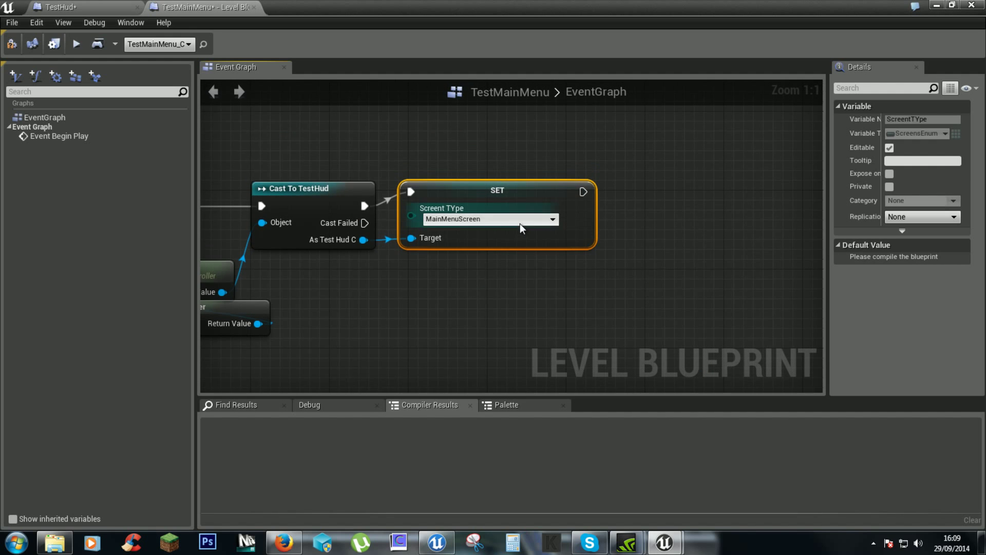
# Step: Set the screen type to MainMenuScreen and compile the TestMainMenu level blueprint
pyautogui.click(519, 223)
pyautogui.click(531, 297)
pyautogui.moveTo(371, 265); pyautogui.dragTo(495, 257, button='right')
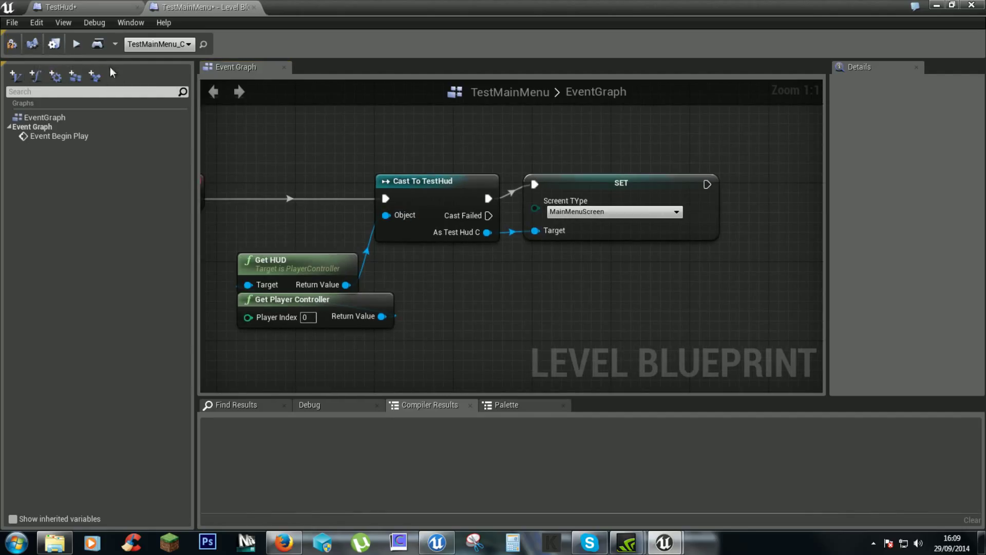
pyautogui.click(18, 45)
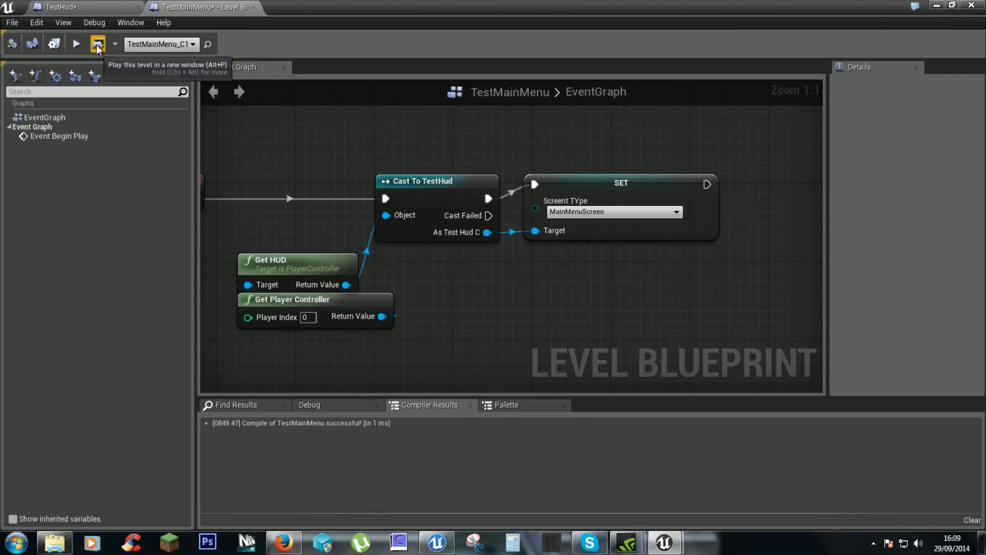
# Step: Create a new widget blueprint named GamescreenTest in the Test/Hud/Widgets folder
pyautogui.click(938, 6)
pyautogui.click(56, 377)
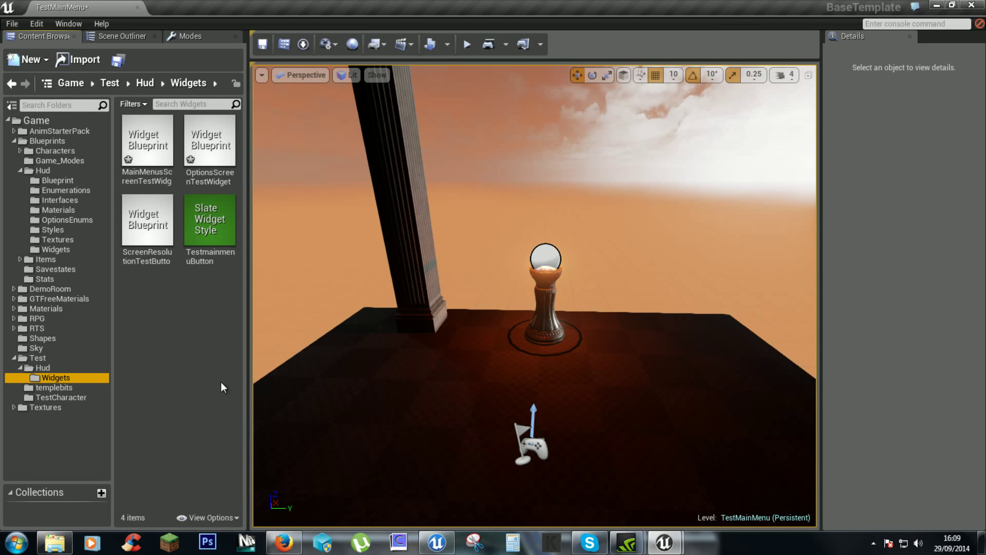
pyautogui.rightClick(141, 301)
pyautogui.moveTo(174, 281)
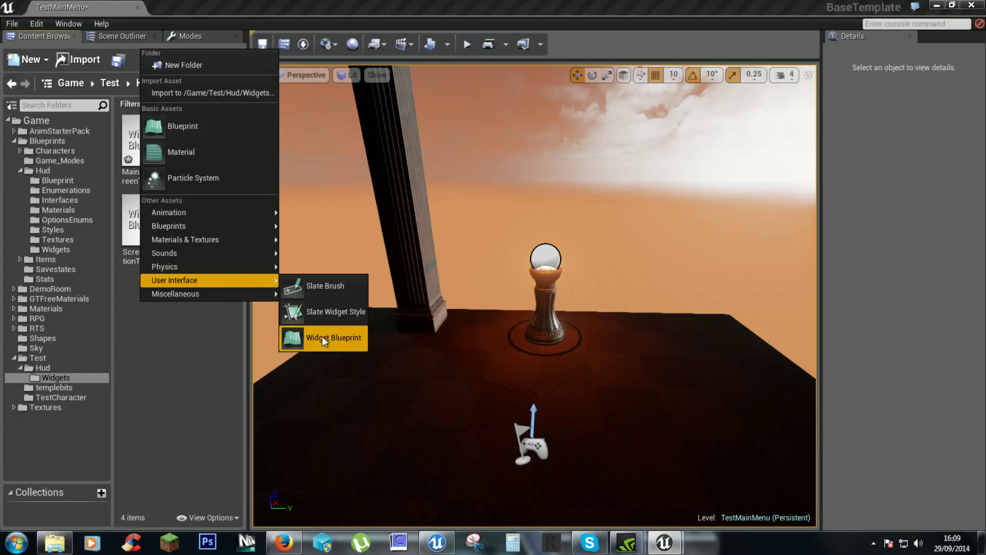
pyautogui.click(332, 339)
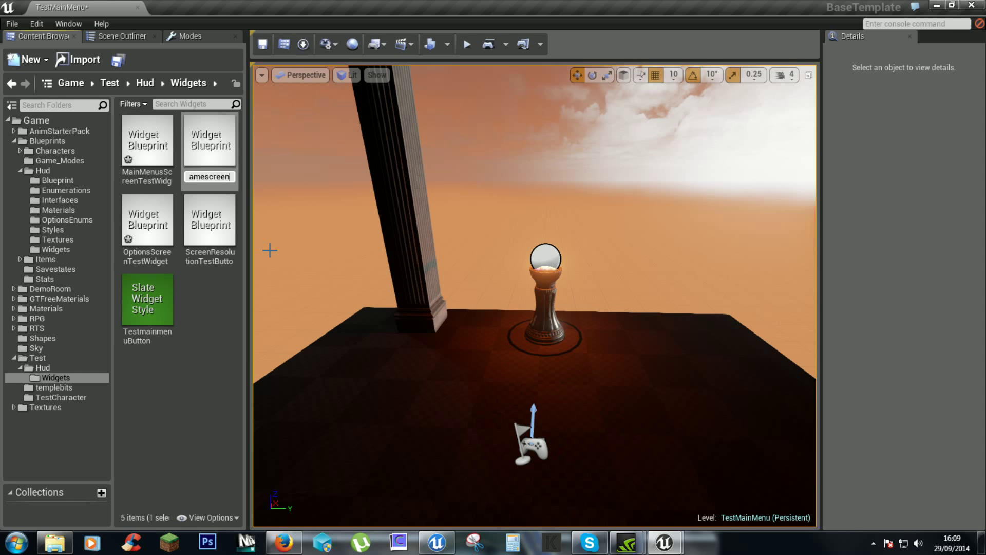
pyautogui.write('Test')
pyautogui.press('Return')
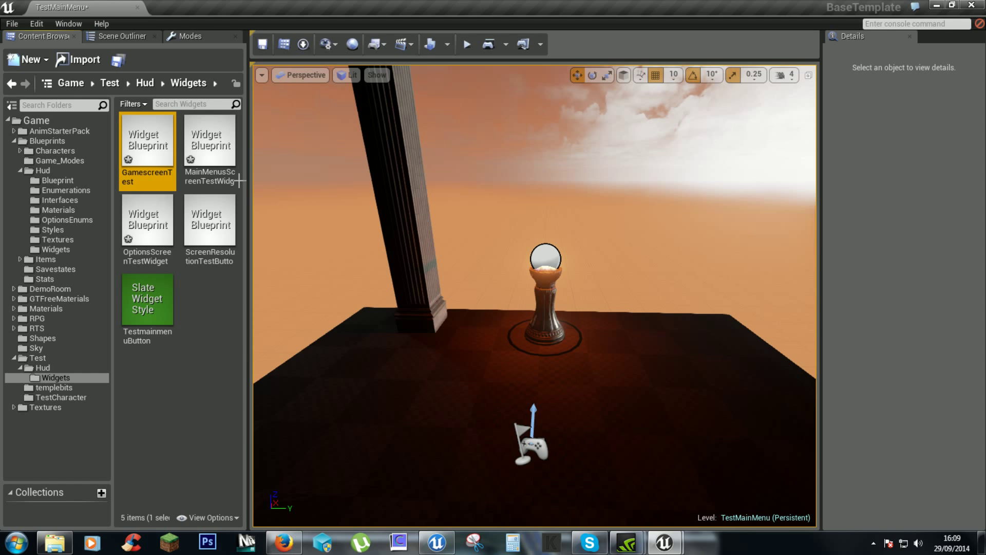
# Step: Open GamescreenTest, place a Button on its canvas, and compile it
pyautogui.doubleClick(137, 137)
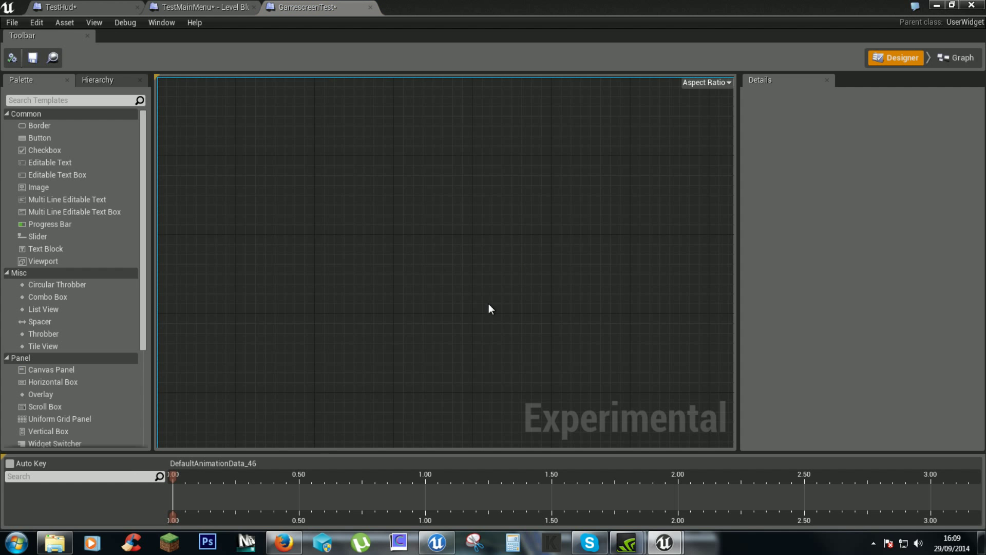
pyautogui.click(443, 274)
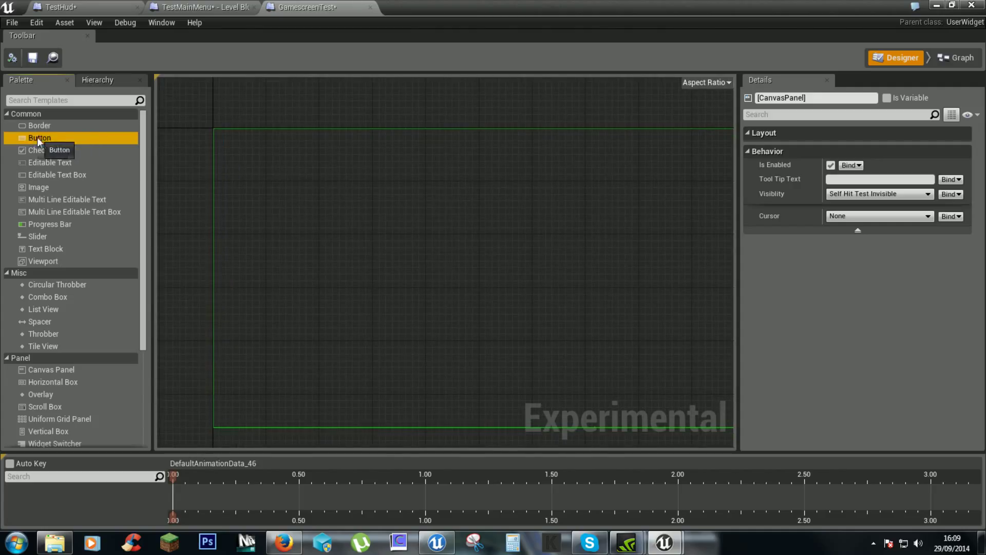
pyautogui.moveTo(38, 141); pyautogui.dragTo(293, 172)
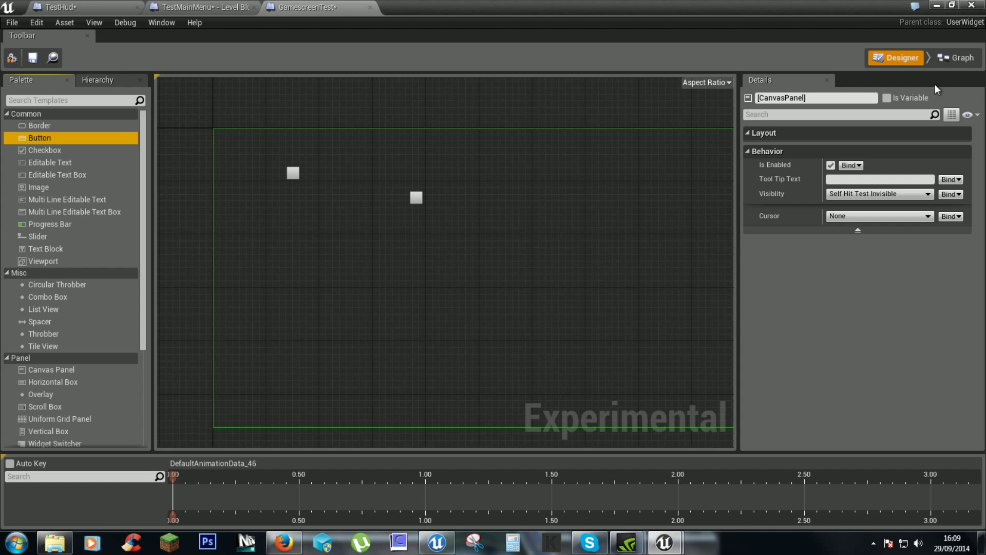
pyautogui.click(12, 61)
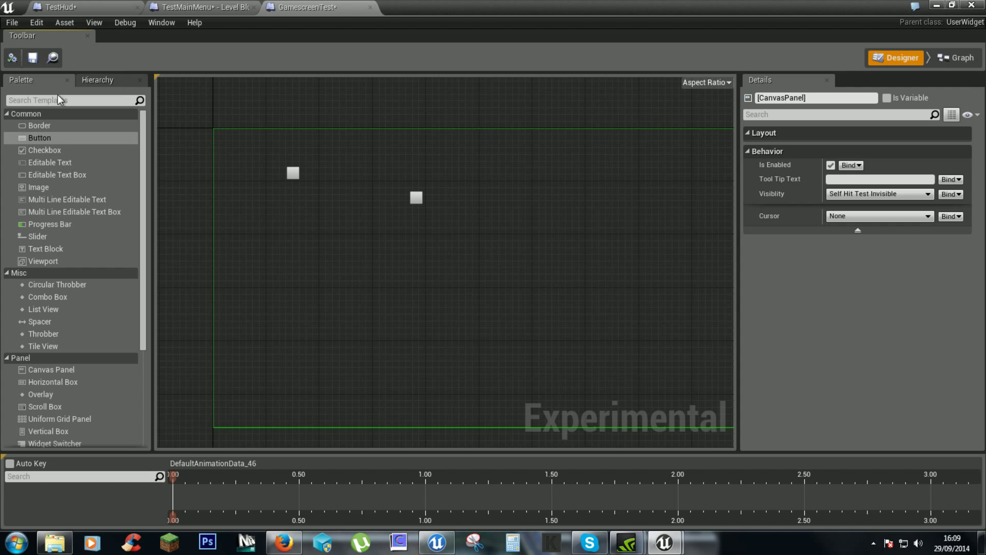
# Step: Close the widget editor and open the TestHud blueprint's graph
pyautogui.click(971, 5)
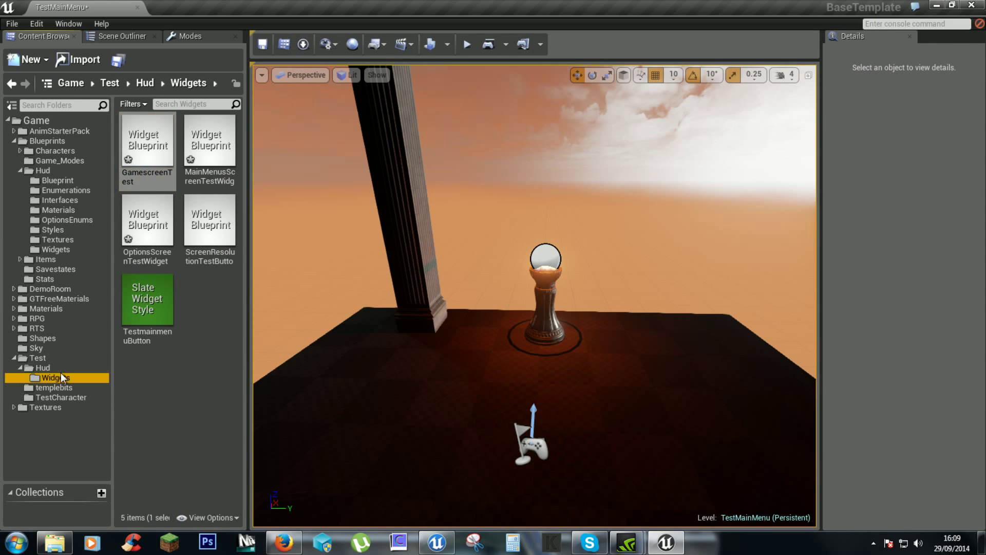
pyautogui.click(42, 368)
pyautogui.click(147, 218)
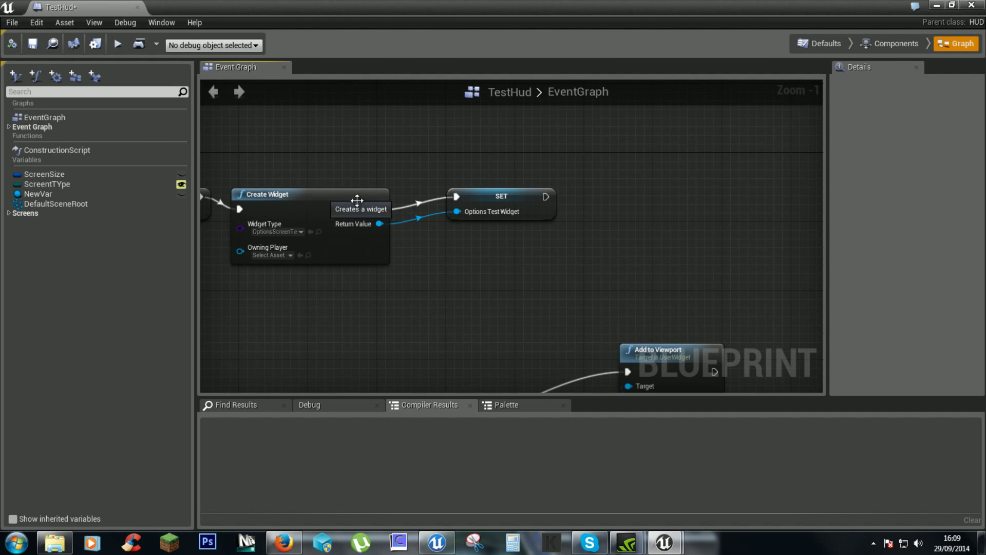
pyautogui.moveTo(608, 206); pyautogui.dragTo(609, 204, button='right')
# Step: Add a Create Widget node after the options SET, with Widget Type set to GamescreenTest
pyautogui.rightClick(647, 217)
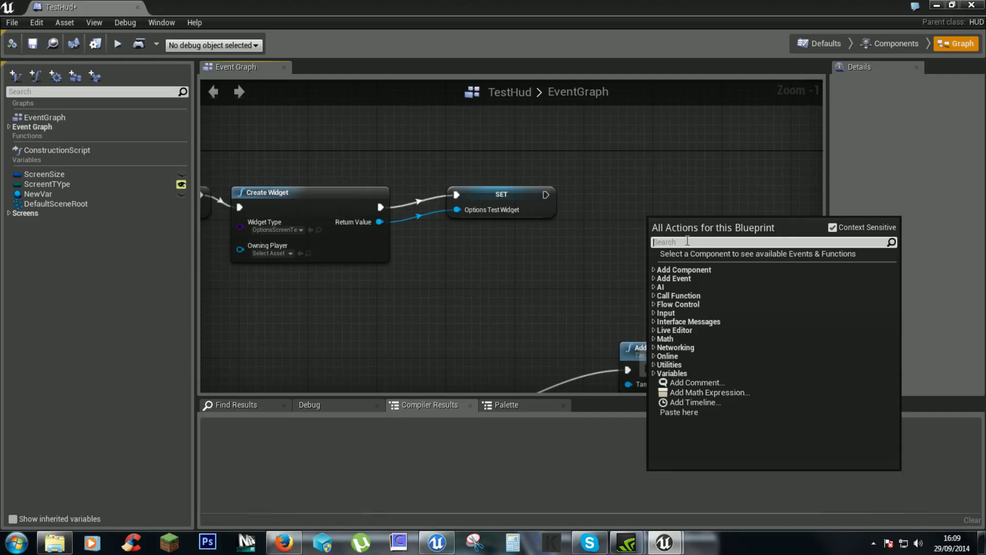
pyautogui.write('create')
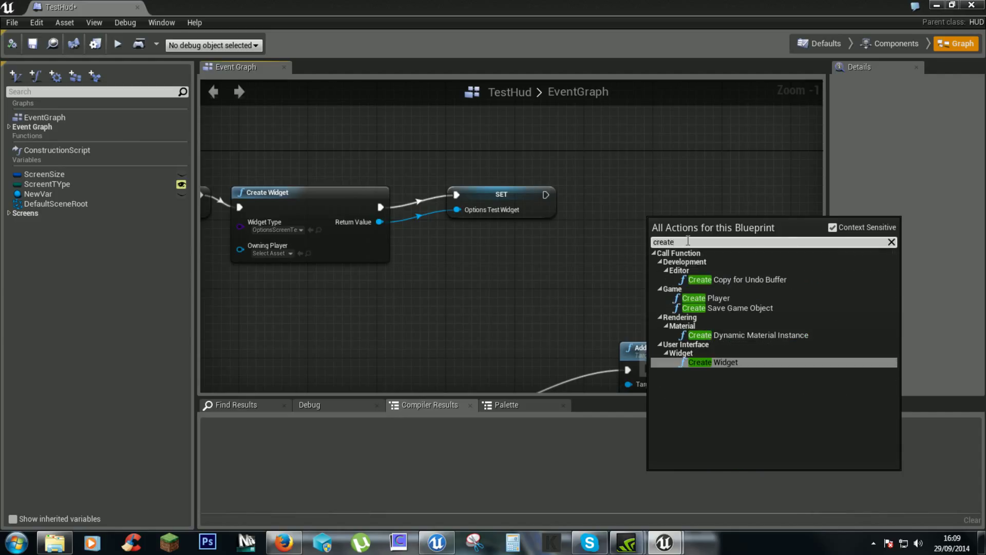
pyautogui.click(751, 363)
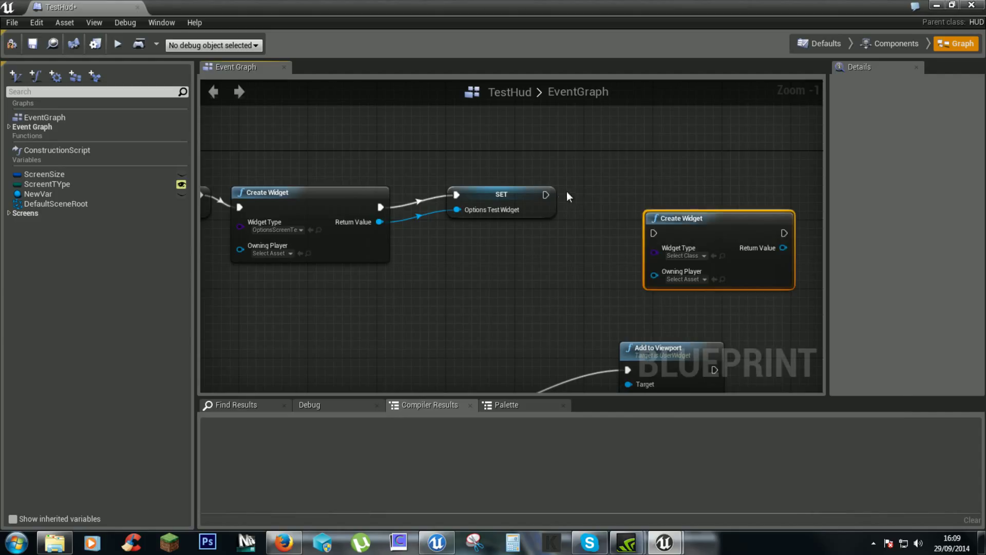
pyautogui.moveTo(551, 196); pyautogui.dragTo(653, 233)
pyautogui.moveTo(719, 245); pyautogui.dragTo(667, 210)
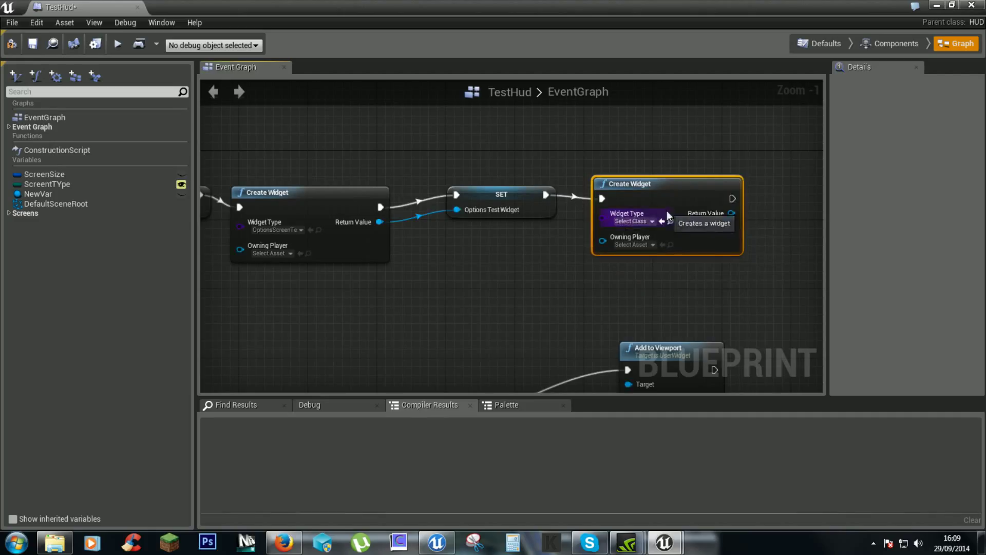
pyautogui.click(636, 220)
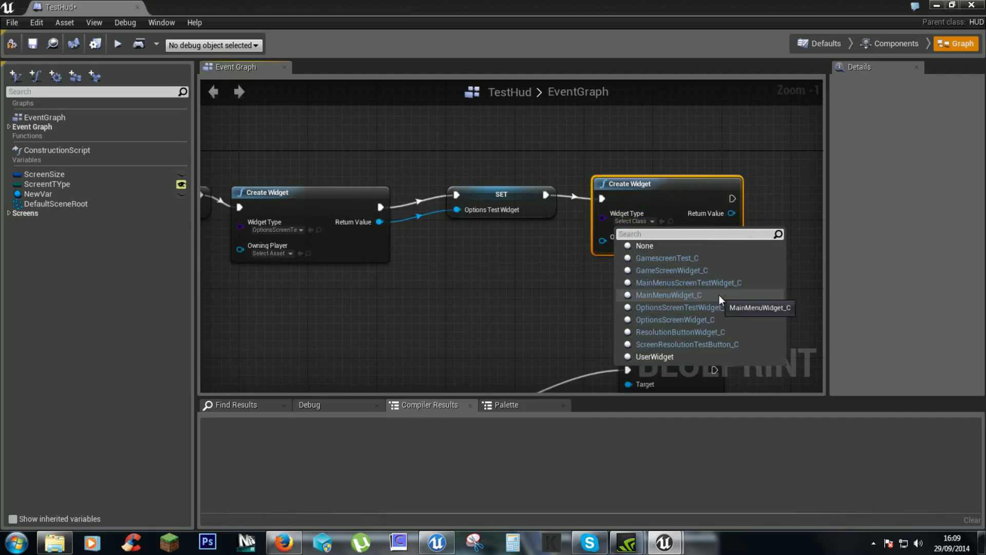
pyautogui.click(713, 263)
pyautogui.moveTo(713, 263); pyautogui.dragTo(621, 252, button='right')
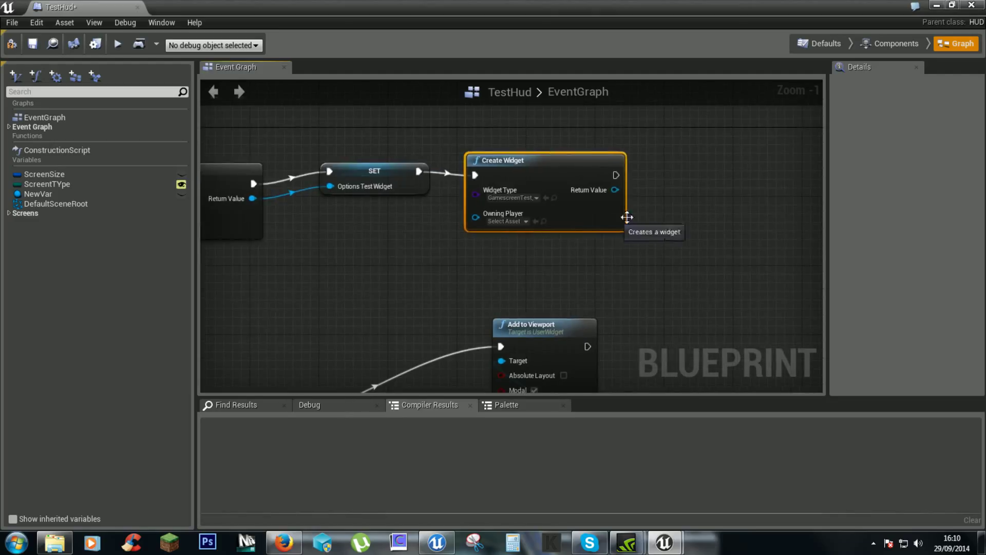
# Step: Promote the created widget to a new variable named GameScreenTest
pyautogui.rightClick(605, 189)
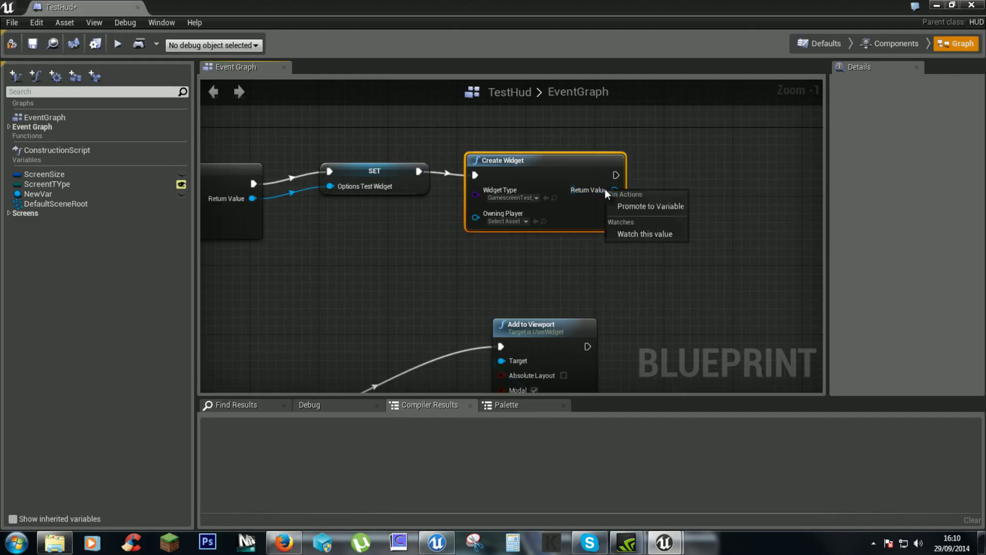
pyautogui.click(653, 203)
pyautogui.click(904, 103)
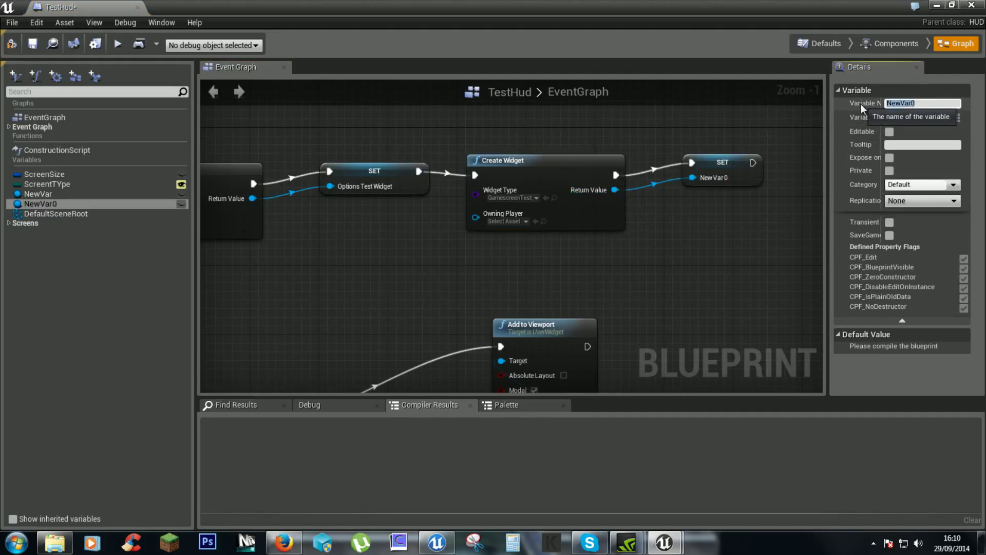
pyautogui.write('Ga')
pyautogui.write('meScre')
pyautogui.write('enTest')
pyautogui.press('Return')
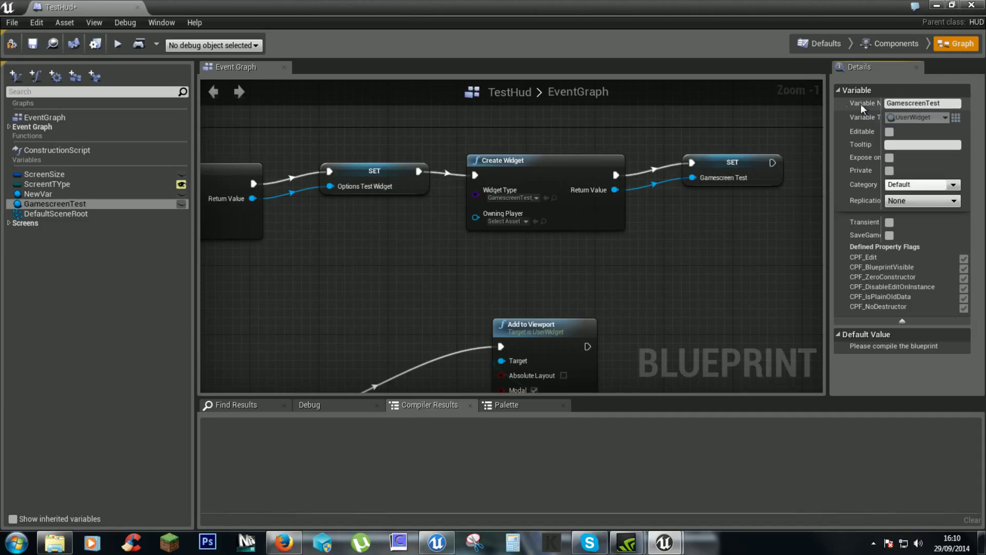
# Step: Duplicate the main menu Add to Viewport node and wire the switch's Gamescreen branch into it
pyautogui.moveTo(608, 307)
pyautogui.mouseDown(button='right')
pyautogui.moveTo(651, 319)
pyautogui.moveTo(598, 177)
pyautogui.mouseUp(button='right')
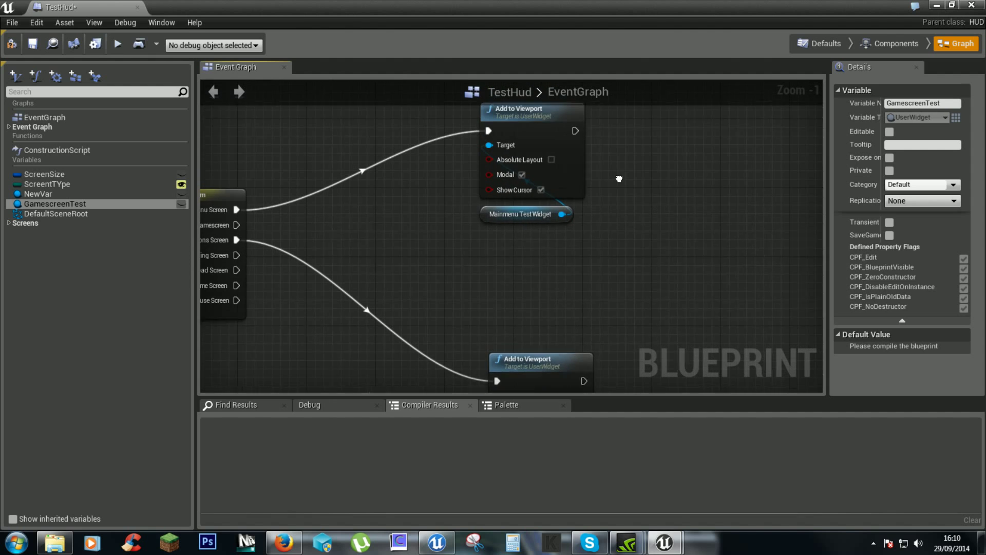
pyautogui.click(566, 183)
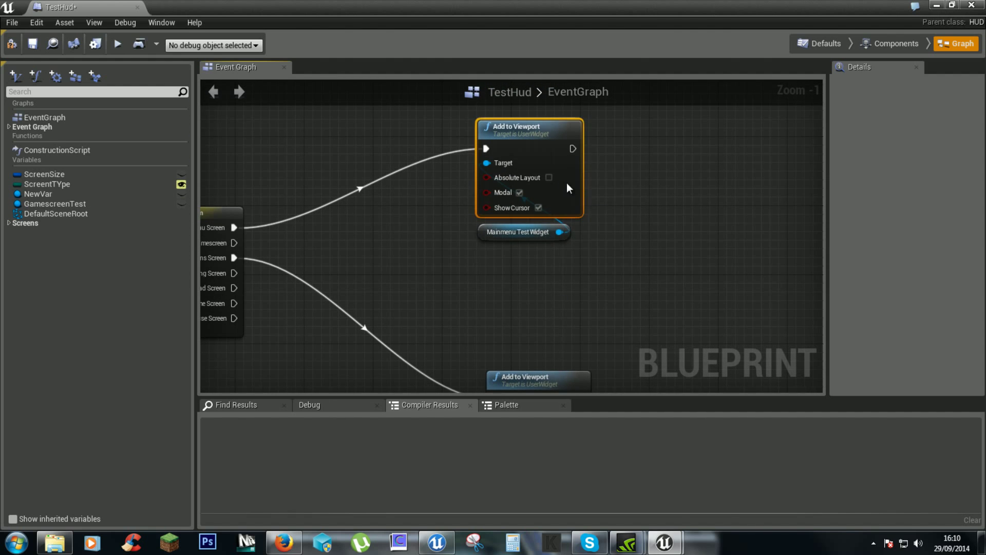
pyautogui.rightClick(566, 182)
pyautogui.click(611, 232)
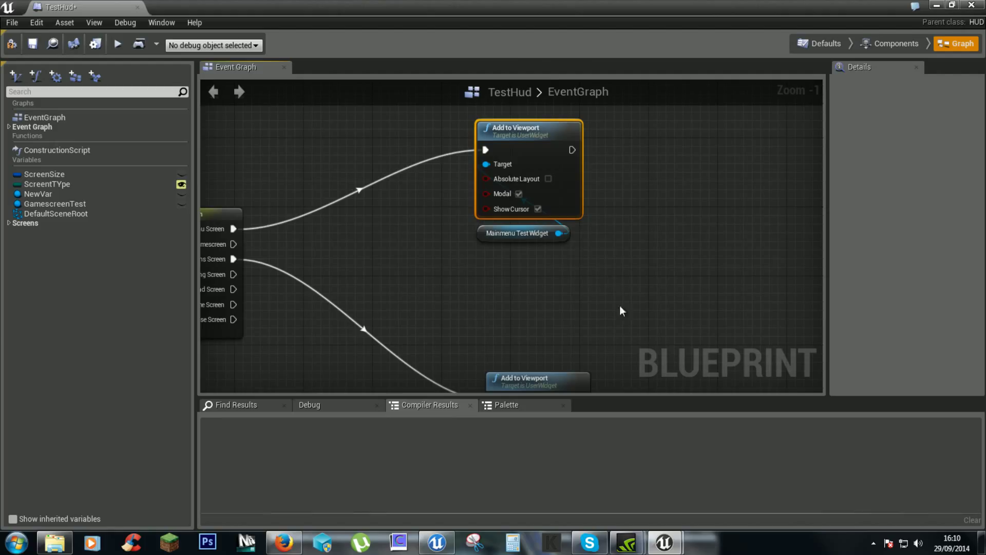
pyautogui.rightClick(511, 300)
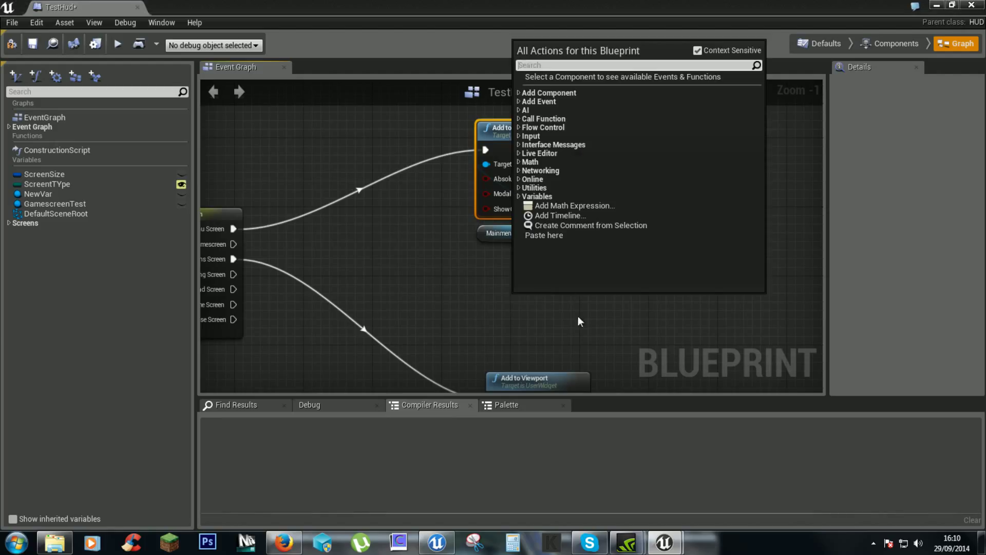
pyautogui.click(568, 235)
pyautogui.moveTo(575, 321); pyautogui.dragTo(548, 278)
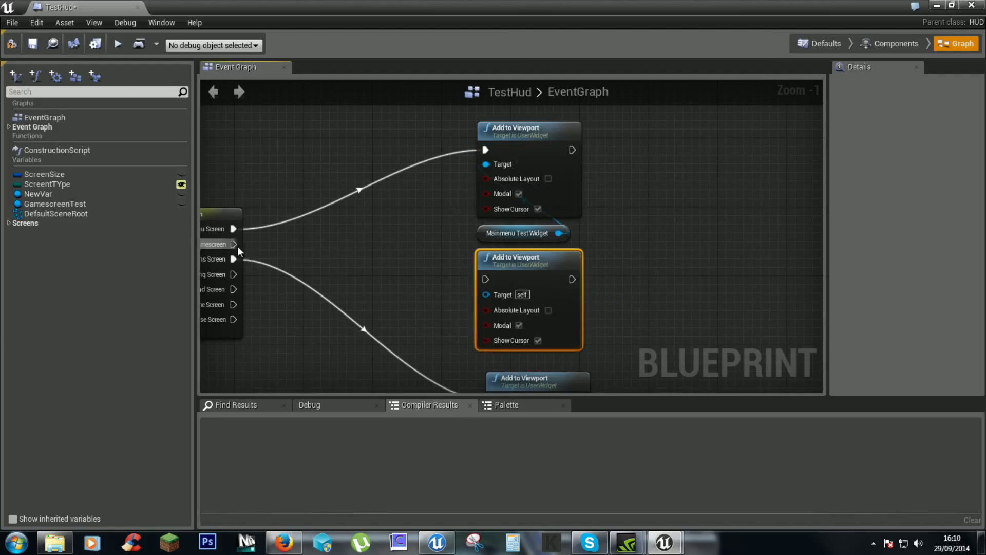
pyautogui.moveTo(319, 272); pyautogui.dragTo(377, 265, button='right')
pyautogui.moveTo(289, 236); pyautogui.dragTo(543, 272)
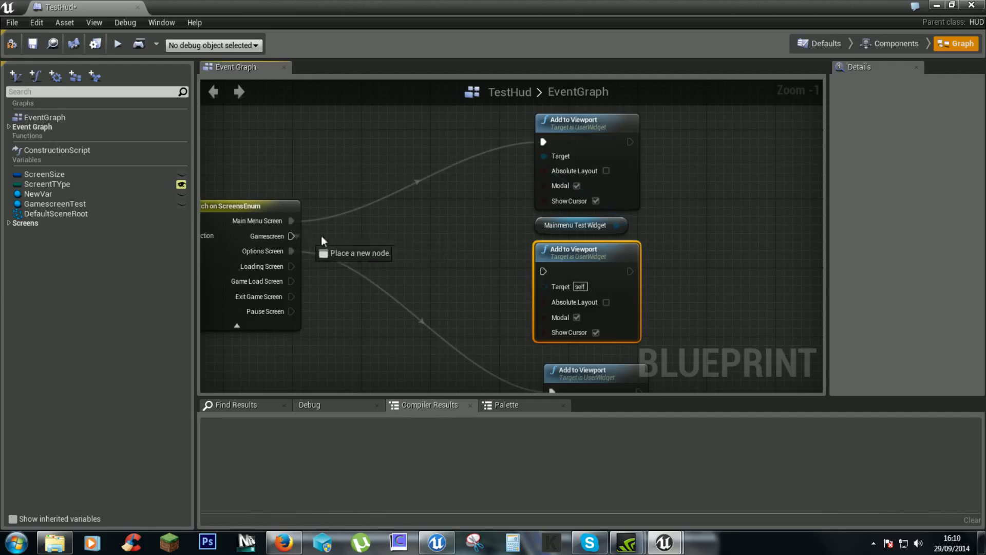
# Step: Plug a GamescreenTest getter into its Target, clear Modal and Show Cursor, and tidy the graph
pyautogui.click(48, 203)
pyautogui.moveTo(26, 202); pyautogui.dragTo(411, 276)
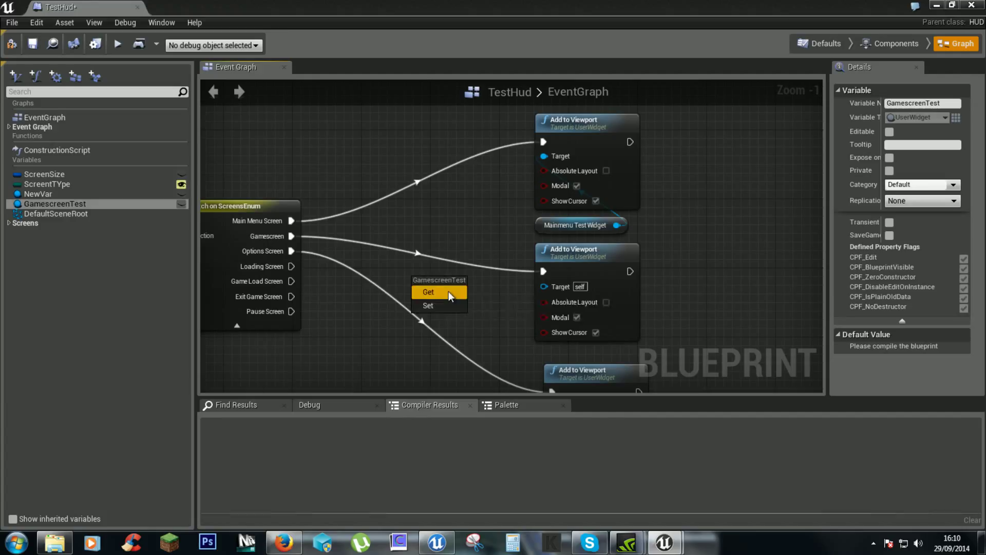
pyautogui.click(442, 289)
pyautogui.moveTo(478, 286); pyautogui.dragTo(564, 286)
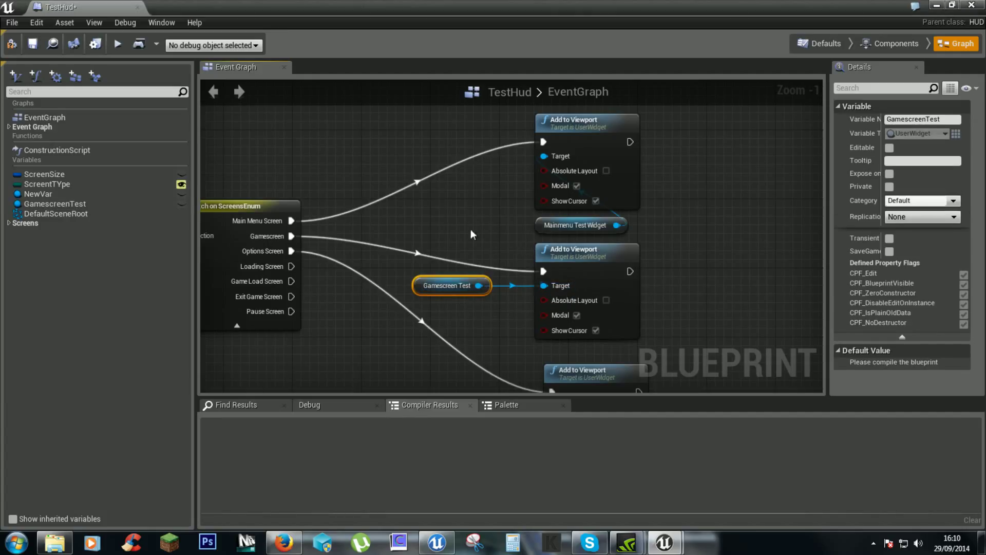
pyautogui.click(576, 316)
pyautogui.click(597, 332)
pyautogui.moveTo(572, 341); pyautogui.dragTo(480, 271, button='right')
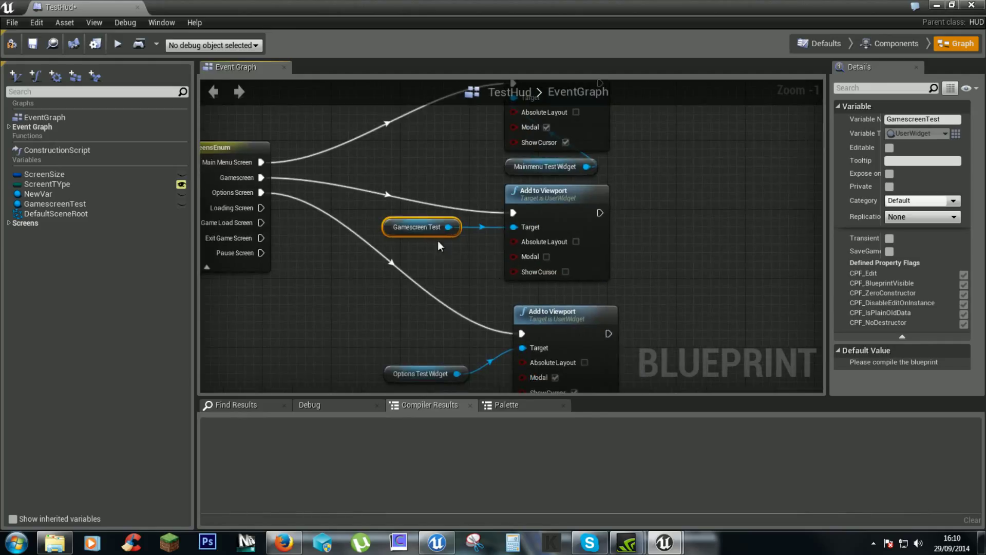
pyautogui.moveTo(429, 235); pyautogui.dragTo(452, 251)
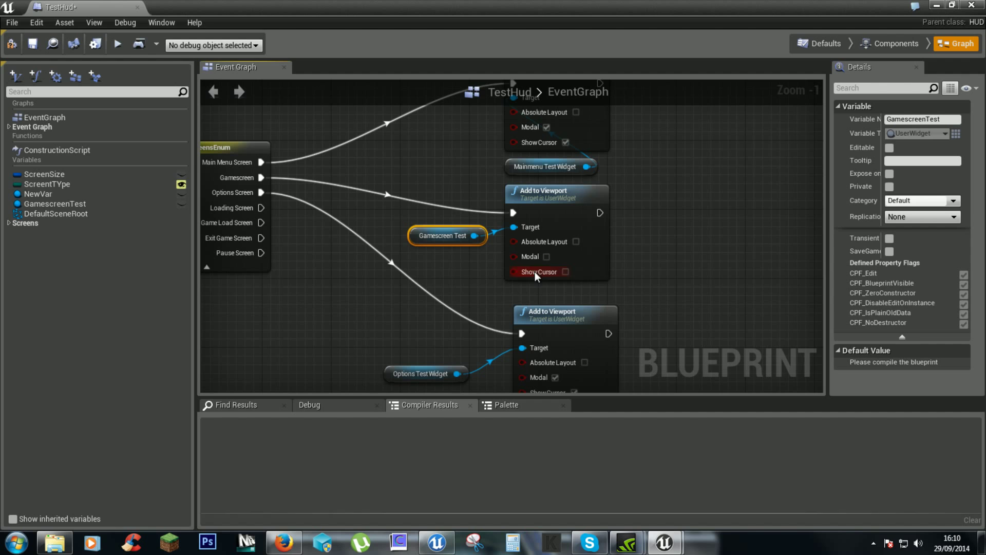
pyautogui.moveTo(292, 298); pyautogui.dragTo(510, 335, button='right')
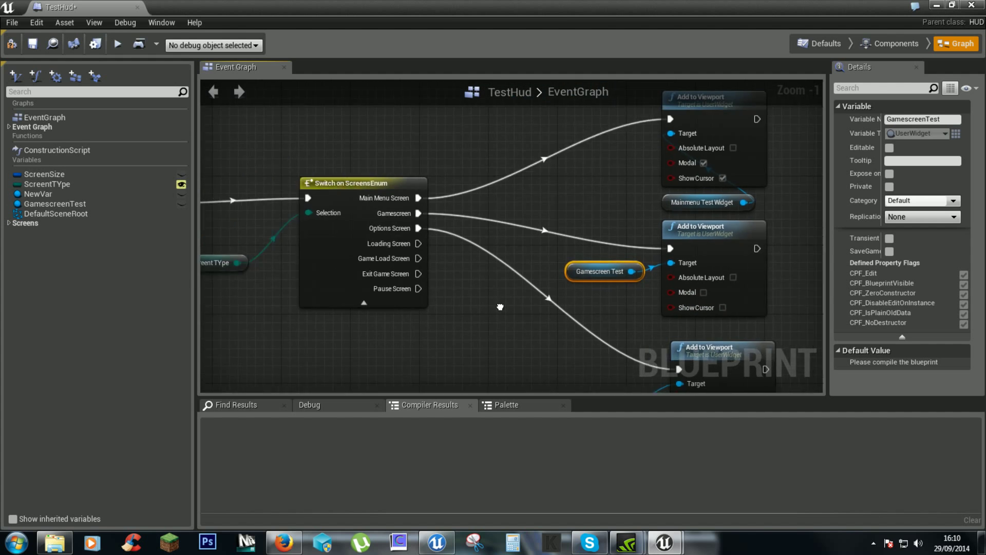
# Step: Compile TestHud, then confirm in a standalone test that New Game leads into gameplay
pyautogui.click(17, 47)
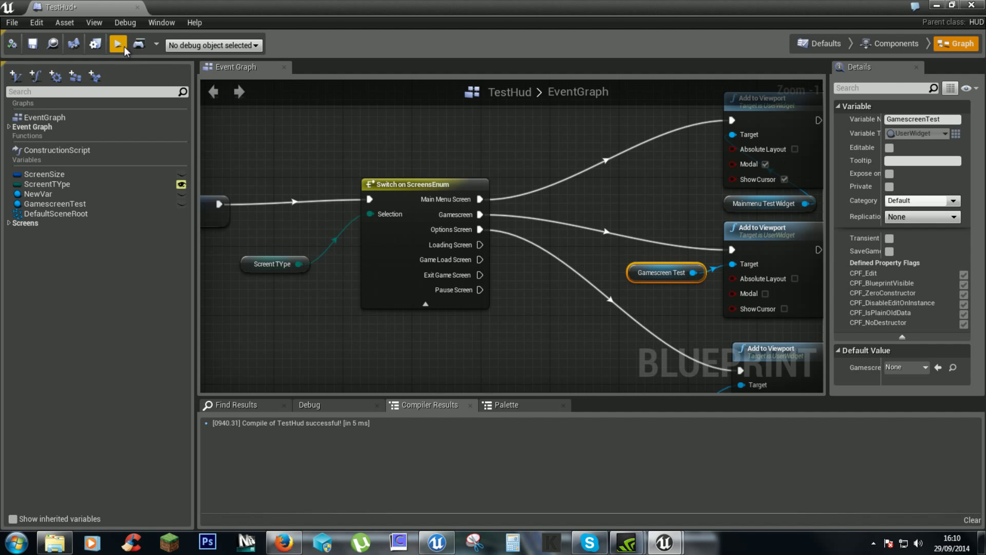
pyautogui.click(137, 47)
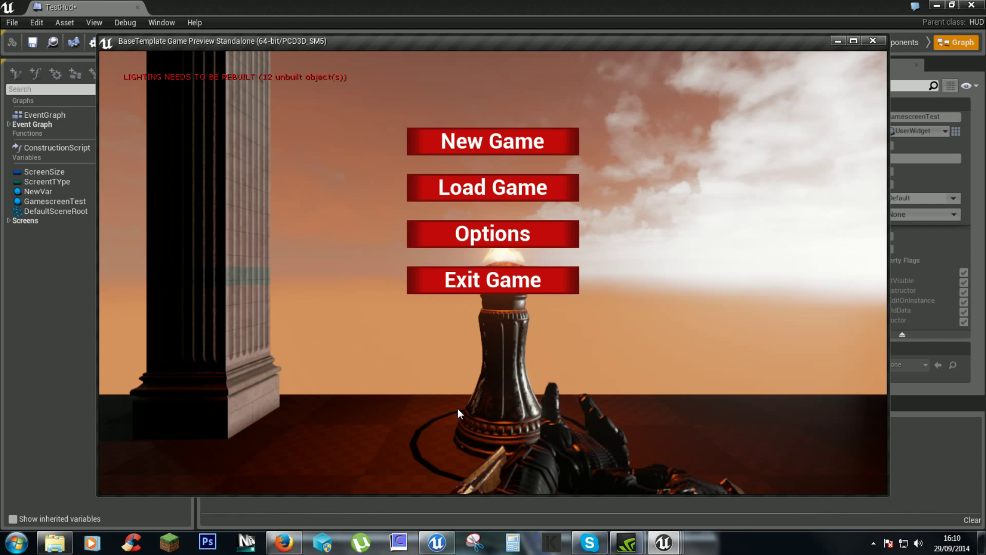
pyautogui.click(455, 140)
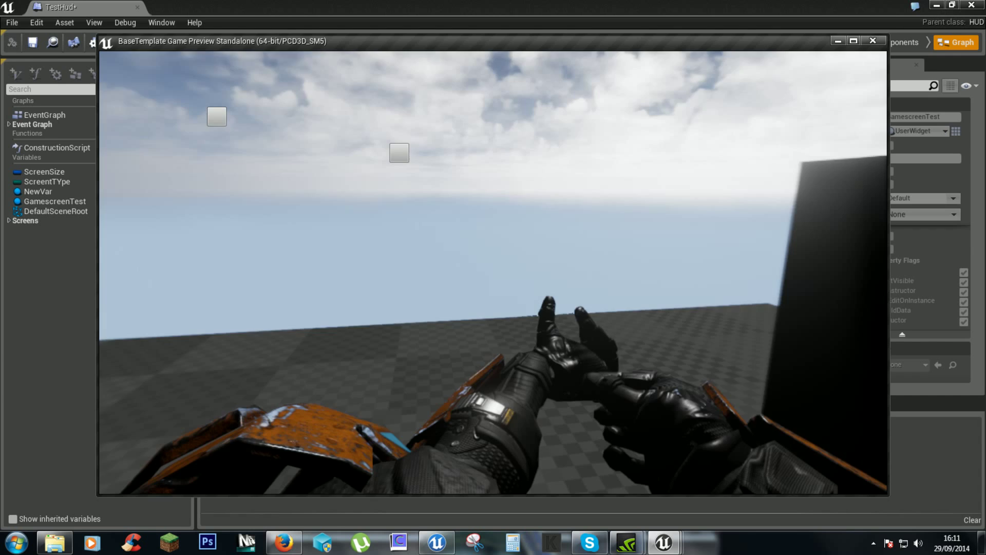
pyautogui.press('Escape')
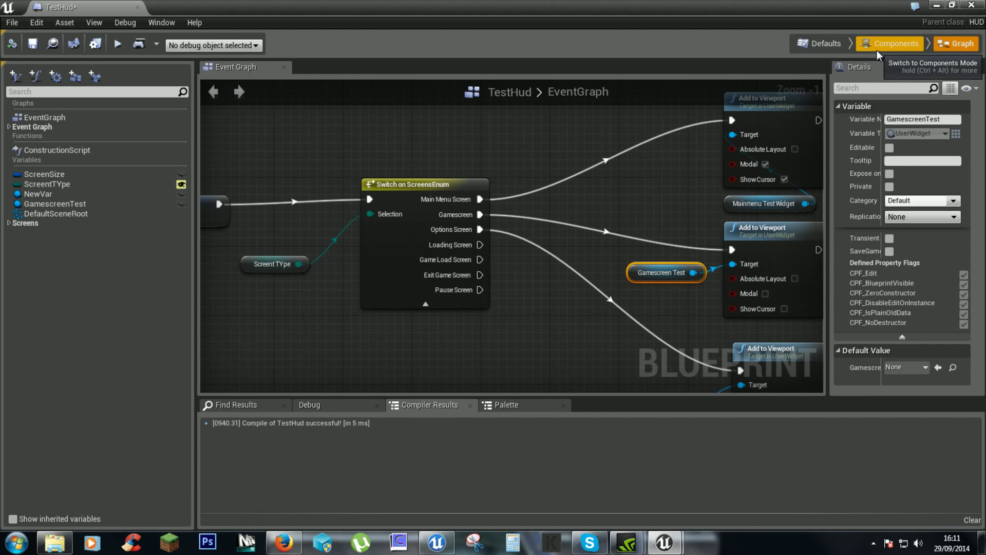
# Step: View TestHud's components, then return to the level editor
pyautogui.click(832, 46)
pyautogui.click(896, 42)
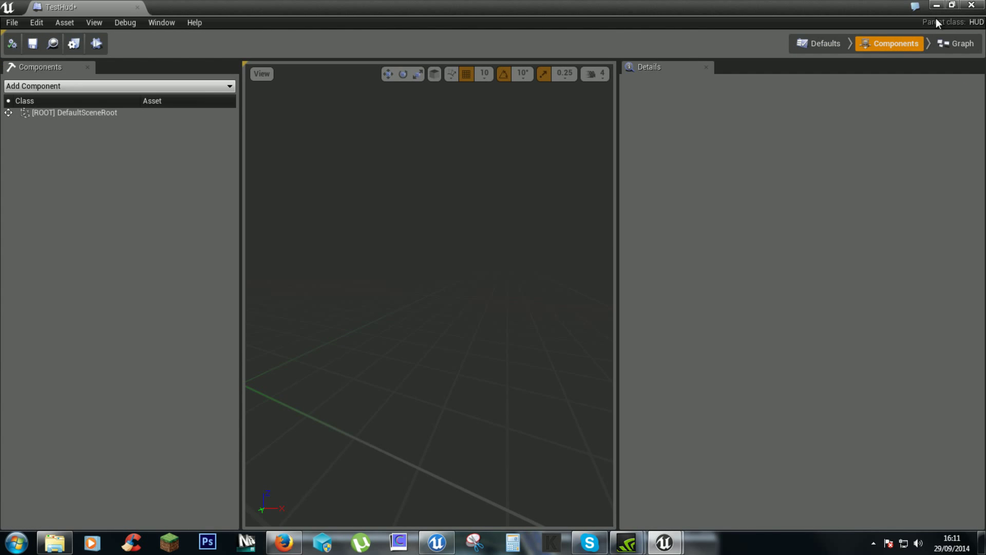
pyautogui.click(935, 6)
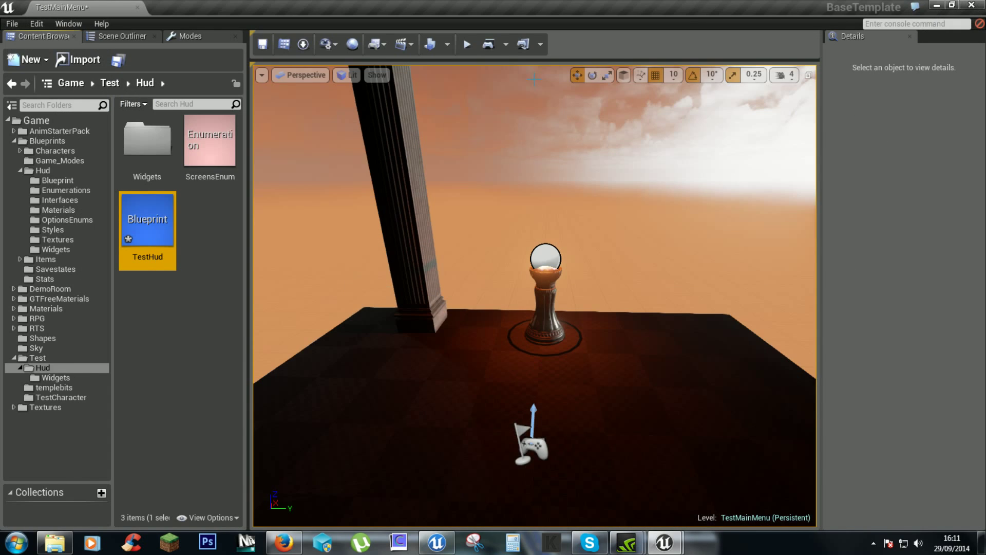
# Step: Run a standalone test showing the main menu, close it, and bring up the level Blueprints options
pyautogui.click(487, 47)
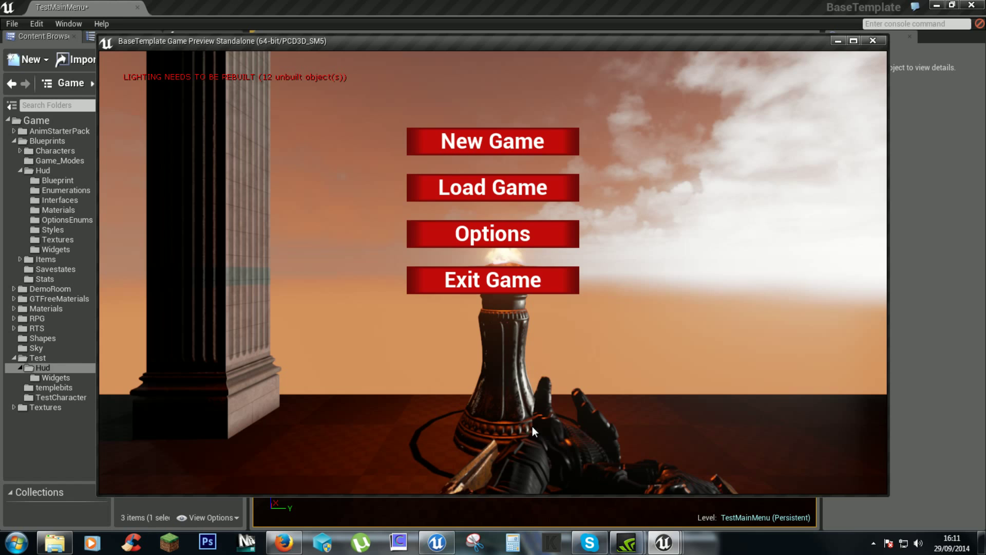
pyautogui.click(874, 41)
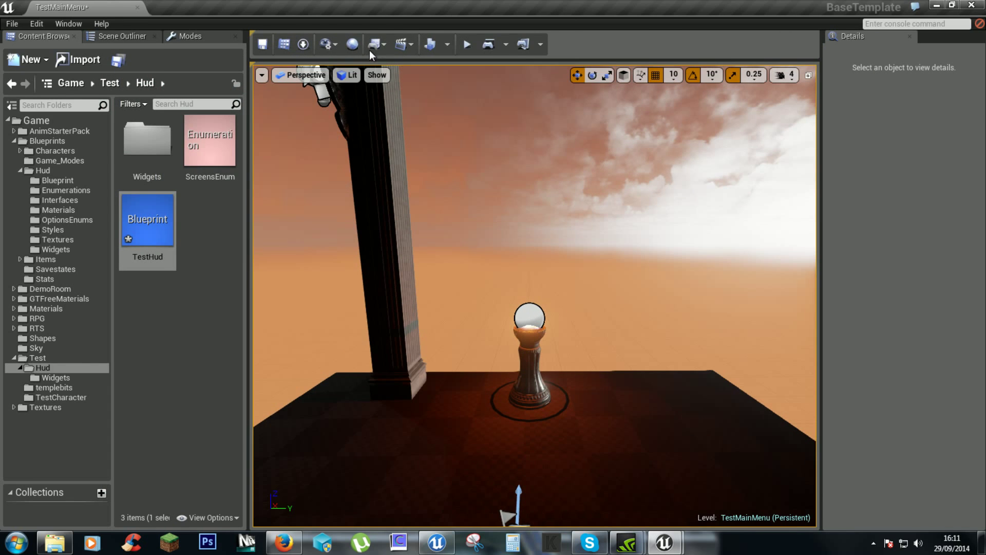
pyautogui.click(375, 45)
# Step: Add a Set Actor Hidden in Game node, found with Context Sensitive off, wired after SET
pyautogui.click(411, 68)
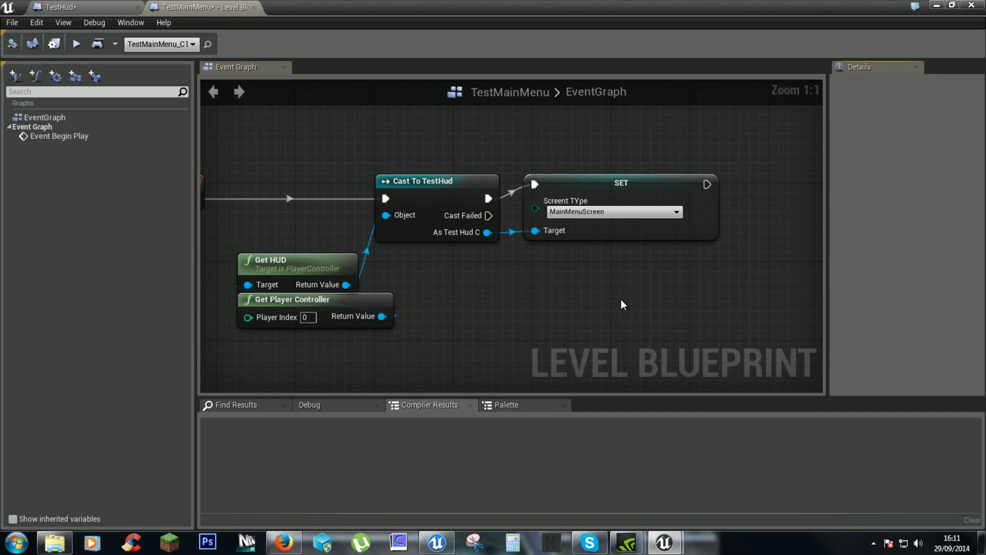
pyautogui.rightClick(599, 227)
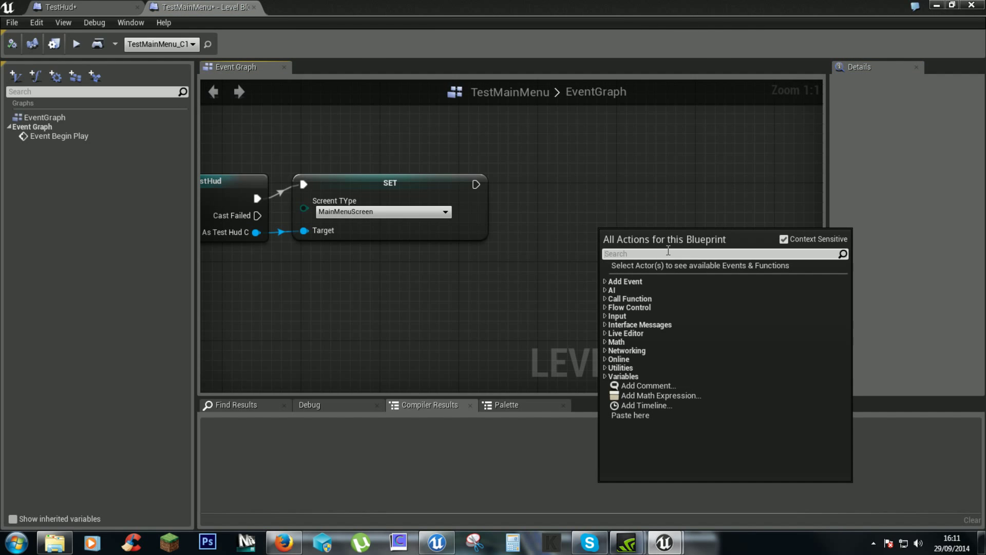
pyautogui.write('set act')
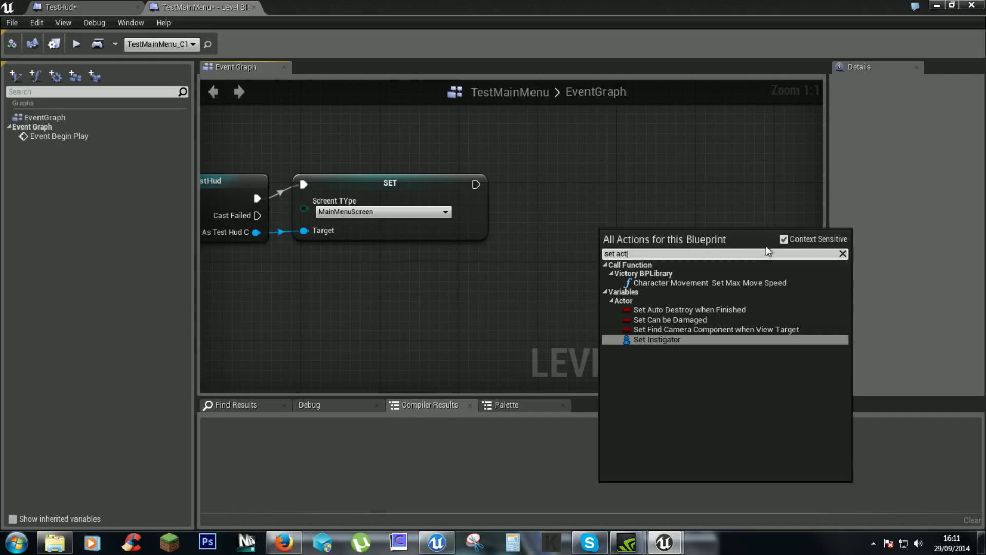
pyautogui.click(785, 239)
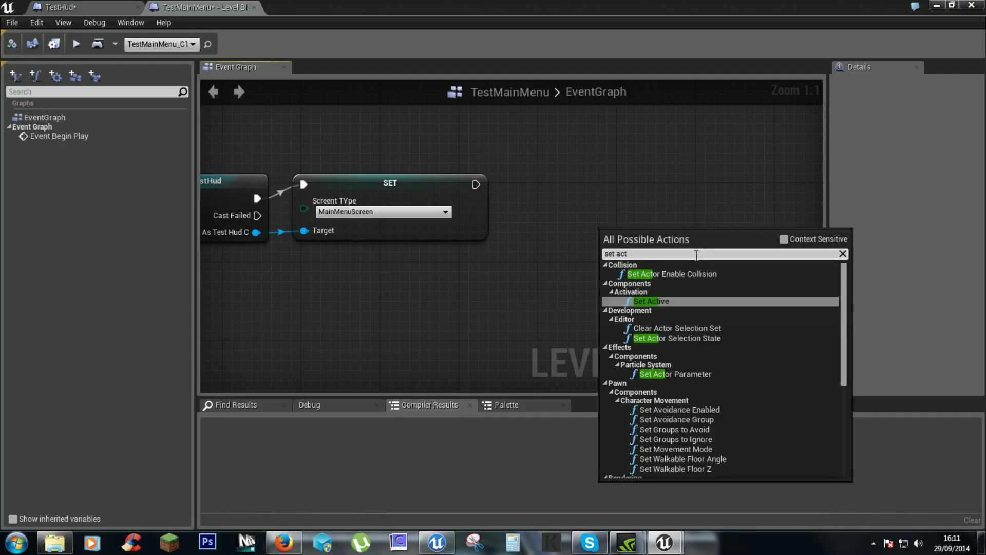
pyautogui.moveTo(844, 307); pyautogui.dragTo(854, 403)
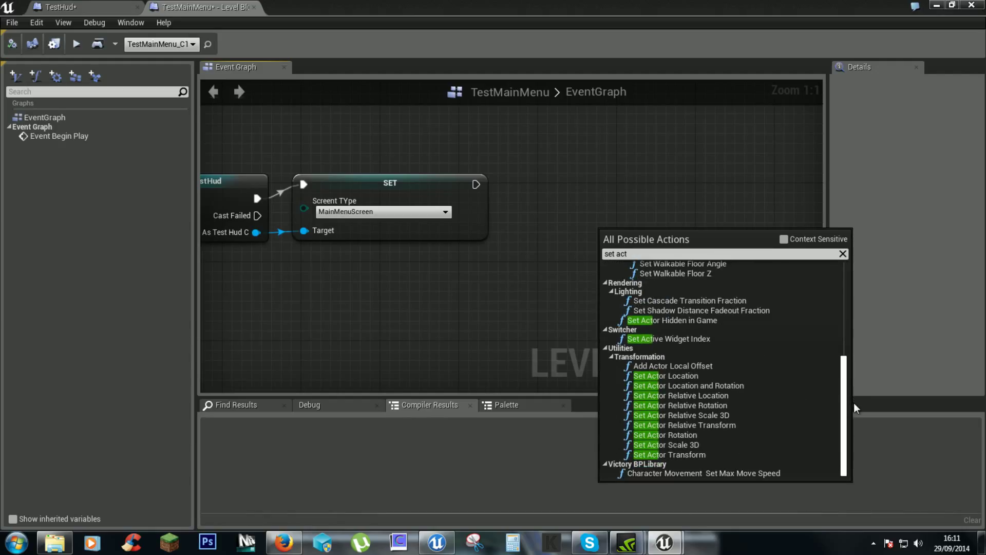
pyautogui.click(693, 319)
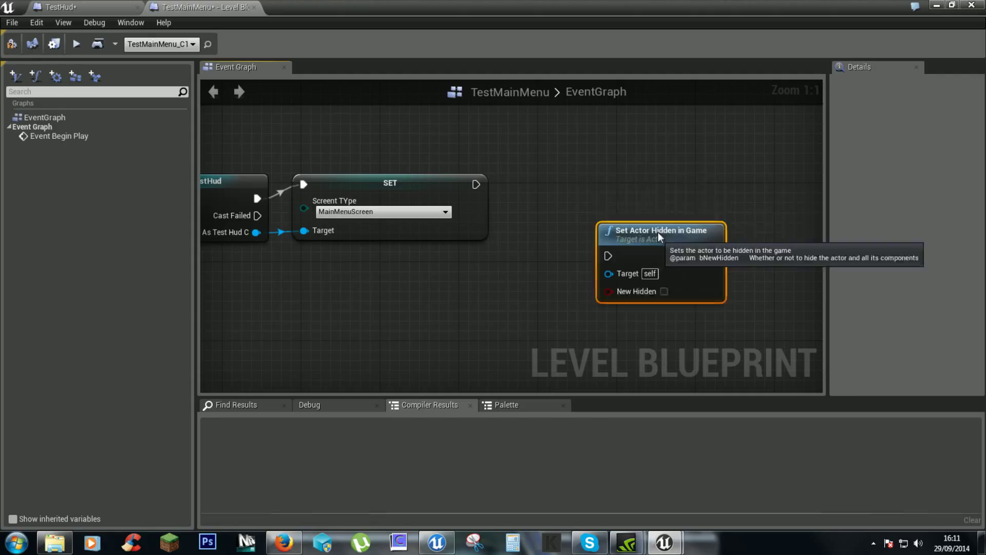
pyautogui.moveTo(658, 232); pyautogui.dragTo(638, 173)
pyautogui.moveTo(476, 183)
pyautogui.mouseDown()
pyautogui.moveTo(549, 180)
pyautogui.moveTo(590, 196)
pyautogui.mouseUp()
pyautogui.moveTo(655, 185); pyautogui.dragTo(665, 203)
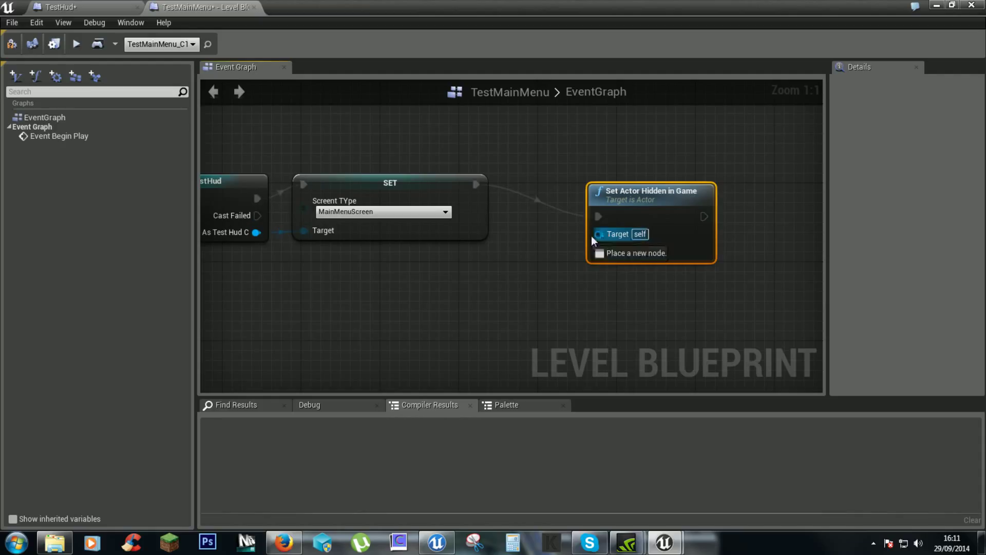
# Step: Connect a Get Player Character node to the hide node's Target input
pyautogui.moveTo(601, 235); pyautogui.dragTo(543, 332)
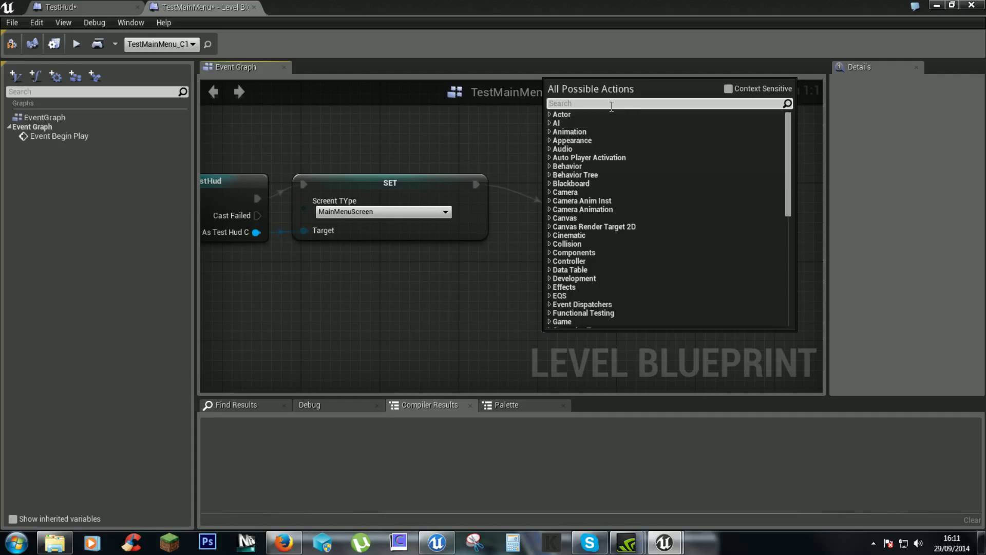
pyautogui.write('get [player')
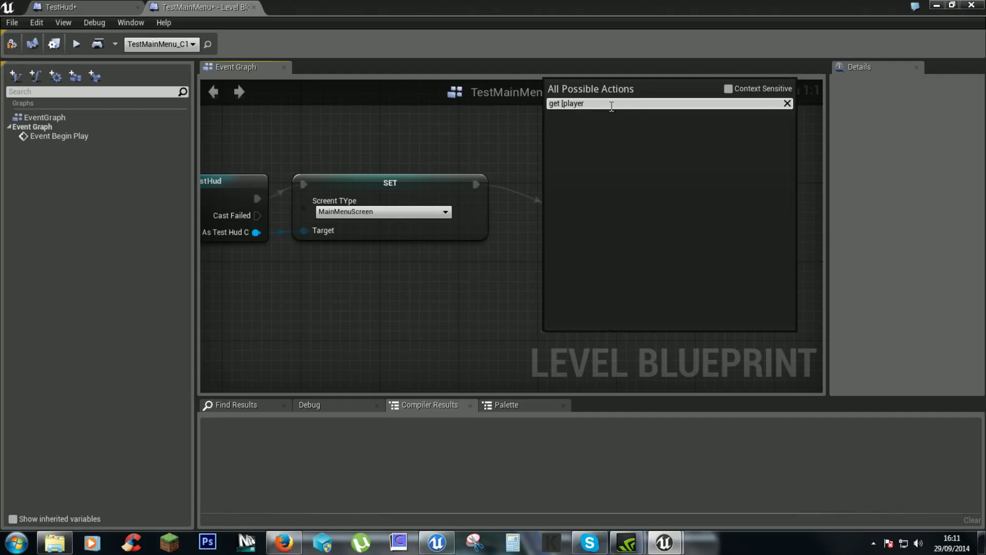
pyautogui.press('Left')
pyautogui.press('Left')
pyautogui.press('Left')
pyautogui.press('BackSpace')
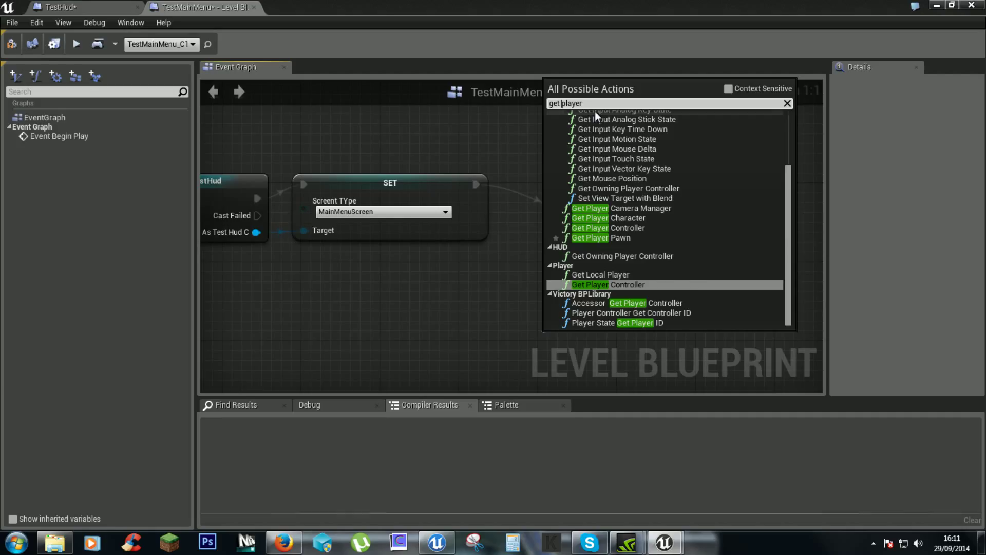
pyautogui.click(671, 218)
pyautogui.moveTo(628, 340)
pyautogui.mouseDown()
pyautogui.moveTo(685, 279)
pyautogui.moveTo(677, 273)
pyautogui.mouseUp()
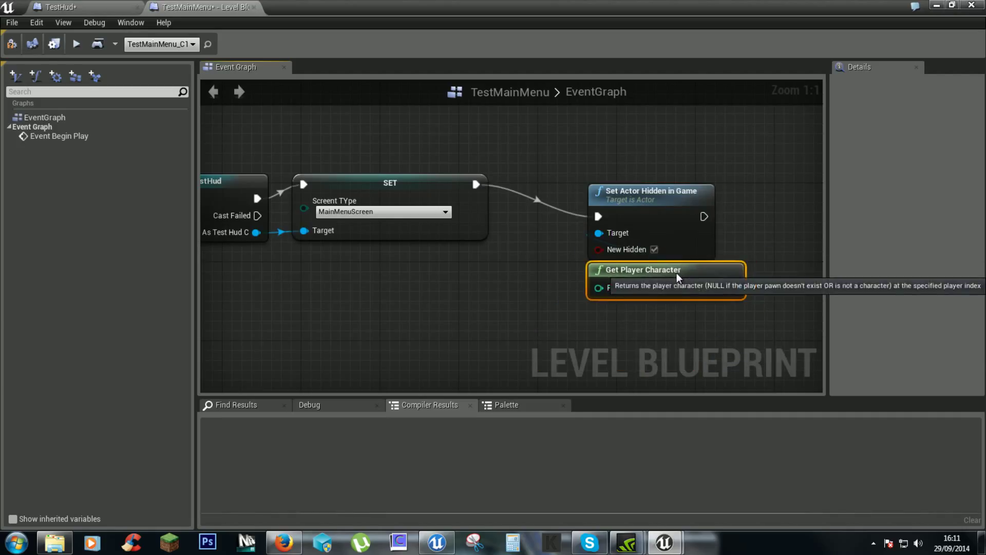
# Step: Compile, then play standalone from Options and back to New Game, and exit with Esc
pyautogui.click(15, 45)
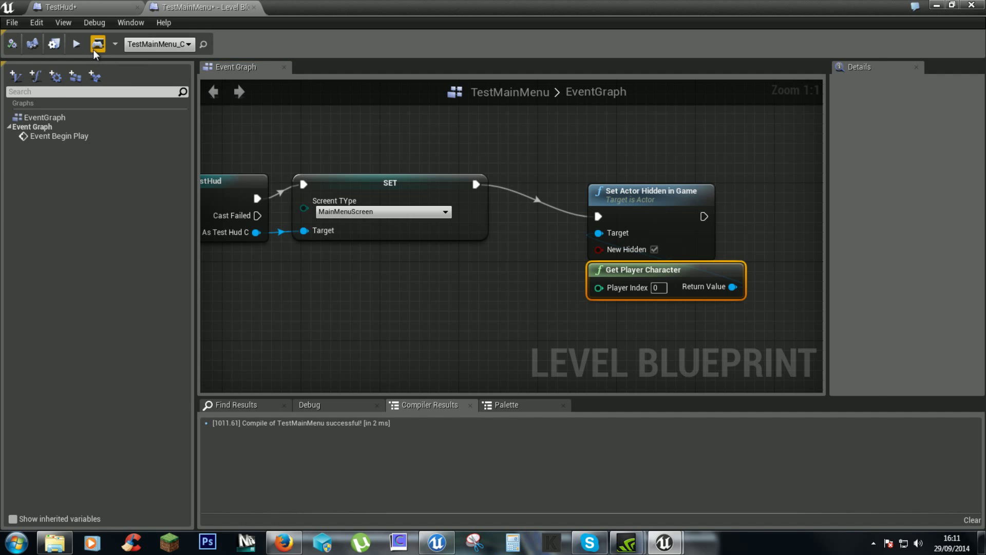
pyautogui.click(94, 48)
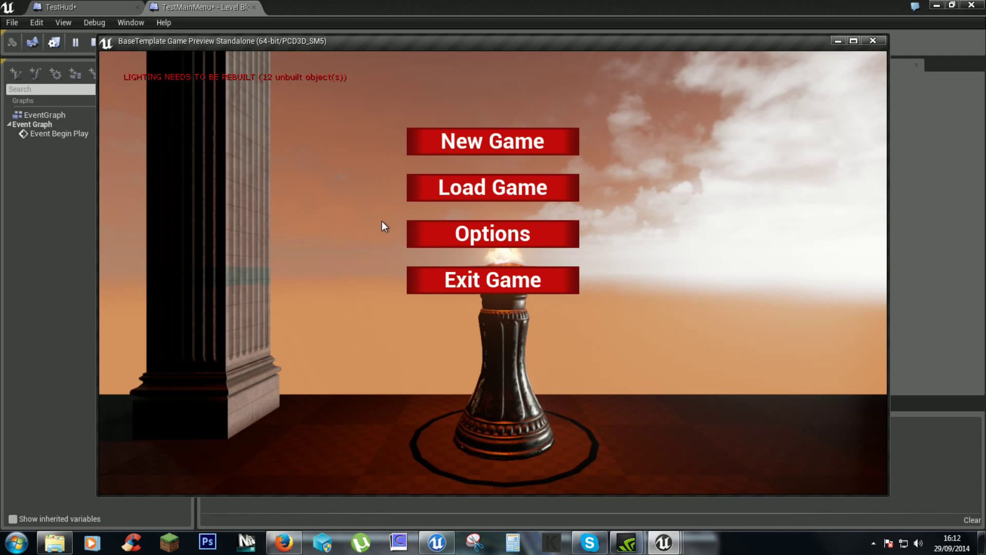
pyautogui.click(504, 234)
pyautogui.click(730, 454)
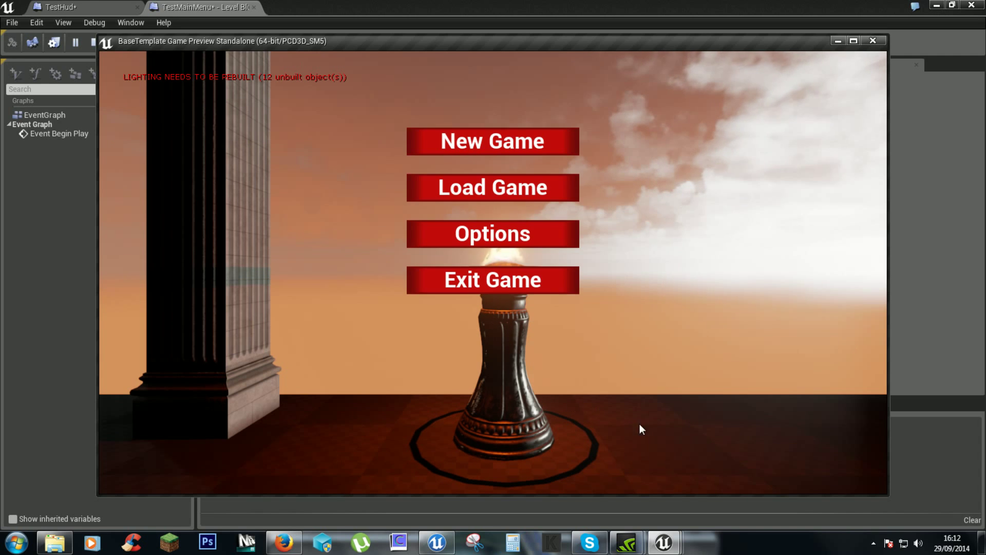
pyautogui.click(441, 150)
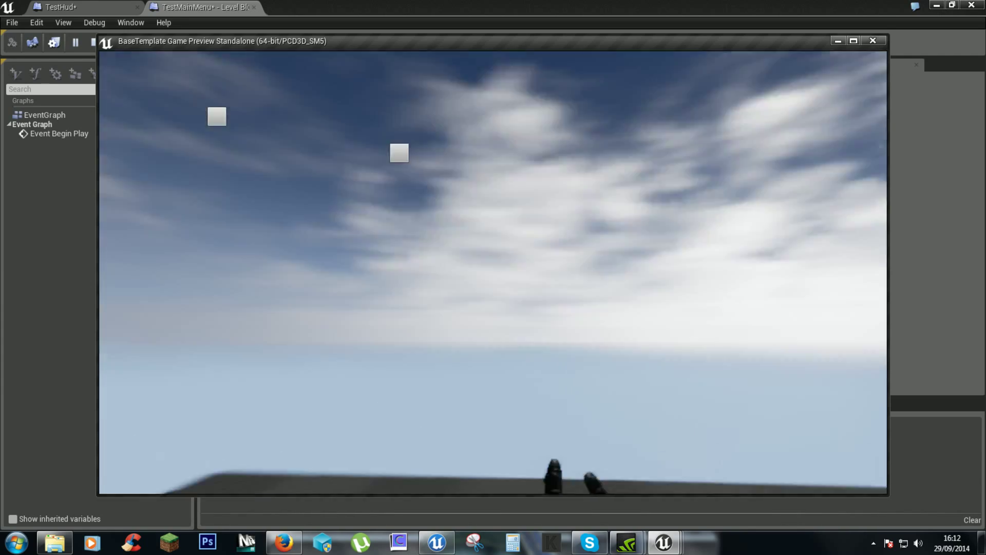
pyautogui.press('Escape')
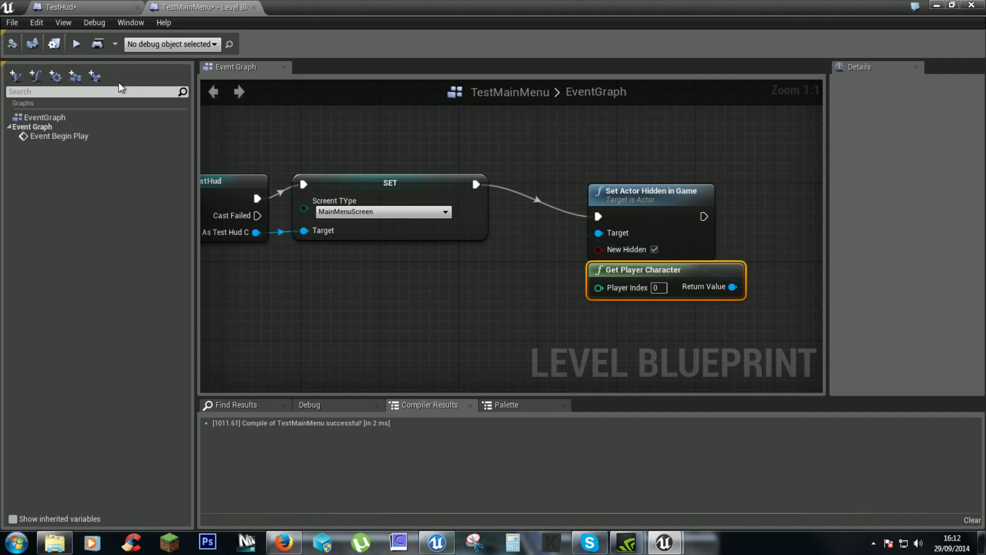
# Step: Zoom out to the Cast To TestHud node and start a Simulate session
pyautogui.moveTo(314, 251)
pyautogui.mouseDown(button='right')
pyautogui.moveTo(421, 289)
pyautogui.moveTo(356, 235)
pyautogui.moveTo(204, 230)
pyautogui.mouseUp(button='right')
pyautogui.scroll(-3, 421, 290)
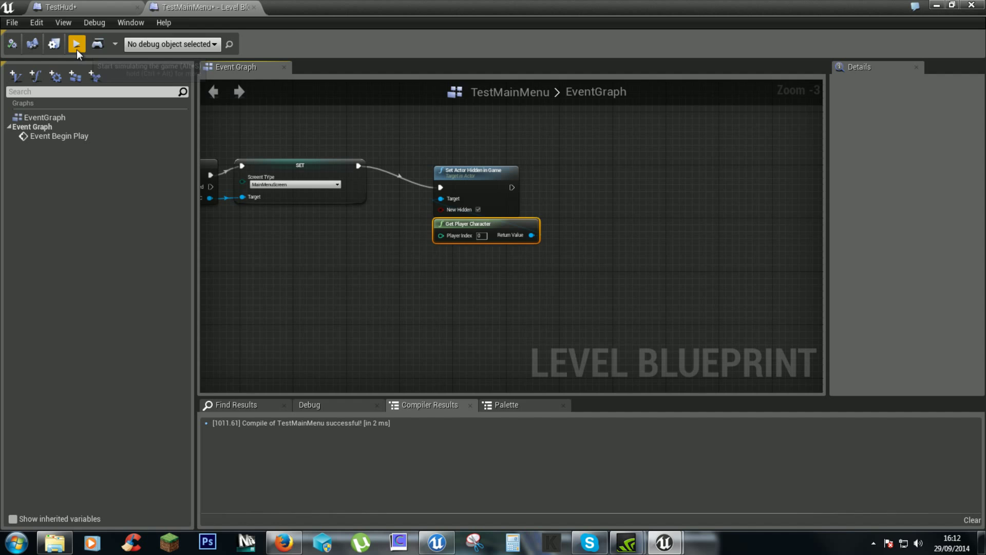
pyautogui.moveTo(390, 276); pyautogui.dragTo(463, 280, button='right')
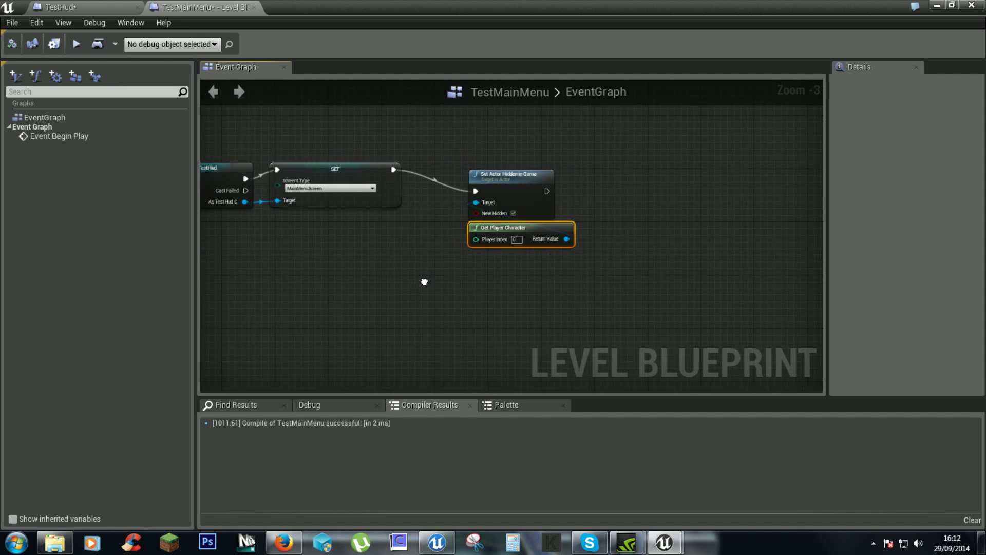
pyautogui.click(75, 45)
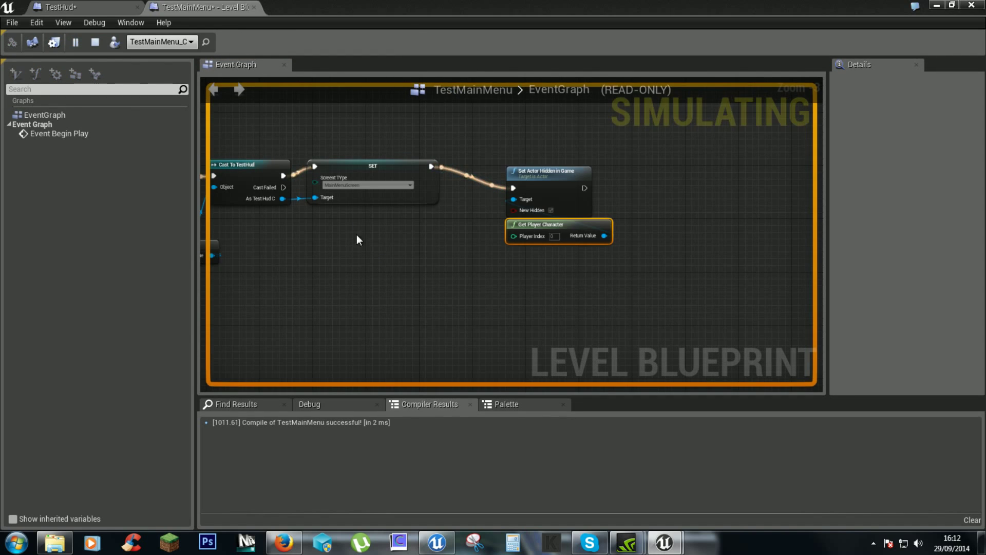